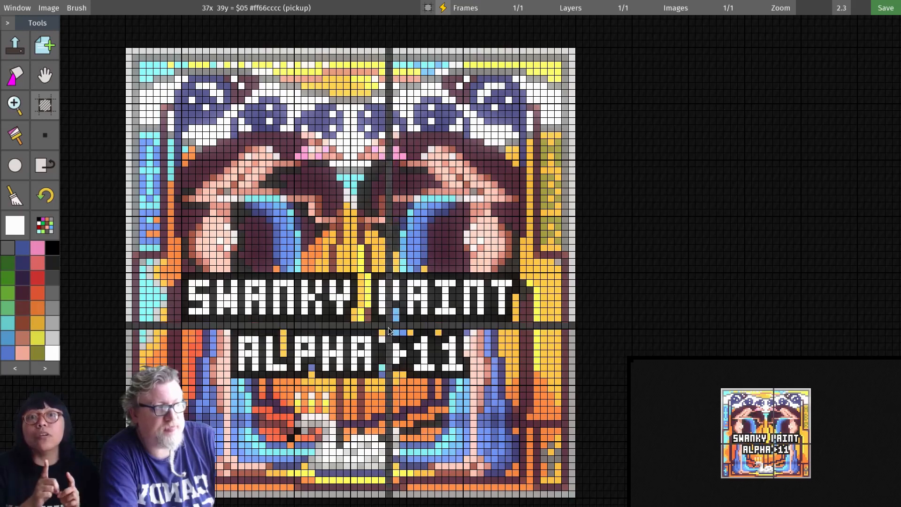
Pick up the "+11" part of the title as a brush and paint a few strokes with it across the canvas.
left_click_drag(389, 325, 465, 376)
mouse_move(336, 257)
left_mouse_down()
mouse_move(196, 263)
mouse_move(237, 375)
mouse_move(122, 452)
mouse_move(307, 26)
mouse_move(141, 112)
mouse_move(278, 198)
mouse_move(385, 244)
mouse_move(469, 338)
mouse_move(464, 281)
mouse_move(408, 159)
mouse_move(659, 133)
mouse_move(390, 146)
mouse_move(371, 331)
mouse_move(553, 446)
mouse_move(591, 147)
mouse_move(413, 385)
mouse_move(380, 297)
mouse_move(385, 375)
mouse_move(305, 211)
mouse_move(633, 271)
mouse_move(343, 339)
mouse_move(504, 362)
left_mouse_up()
mouse_move(799, 483)
left_mouse_down()
mouse_move(804, 452)
mouse_move(797, 480)
mouse_move(793, 473)
left_mouse_up()
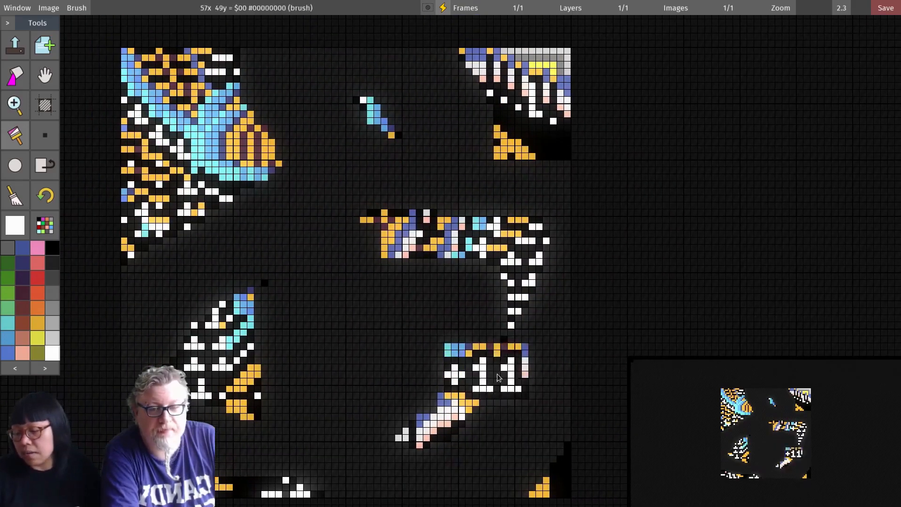
Clear the canvas, stamp the "+11" brush once near the centre, and return to the single dot brush.
left_click(18, 208)
left_click(406, 296)
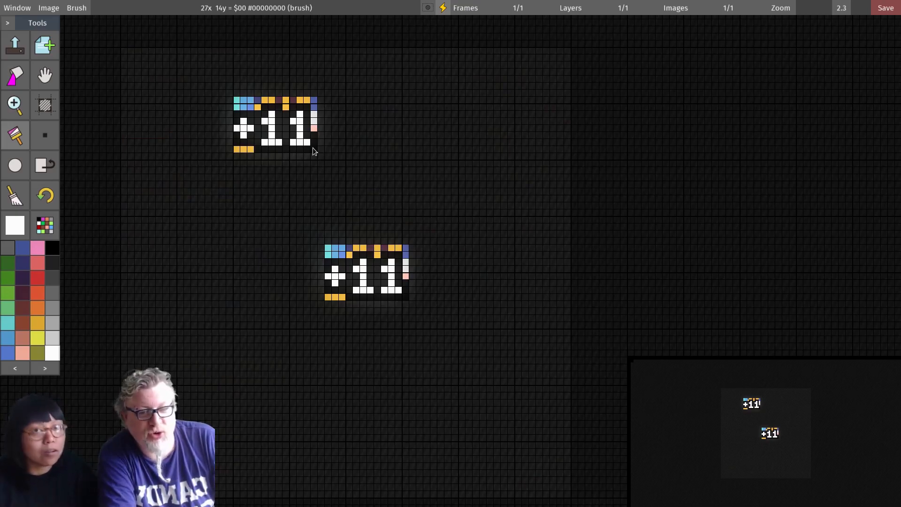
key("period")
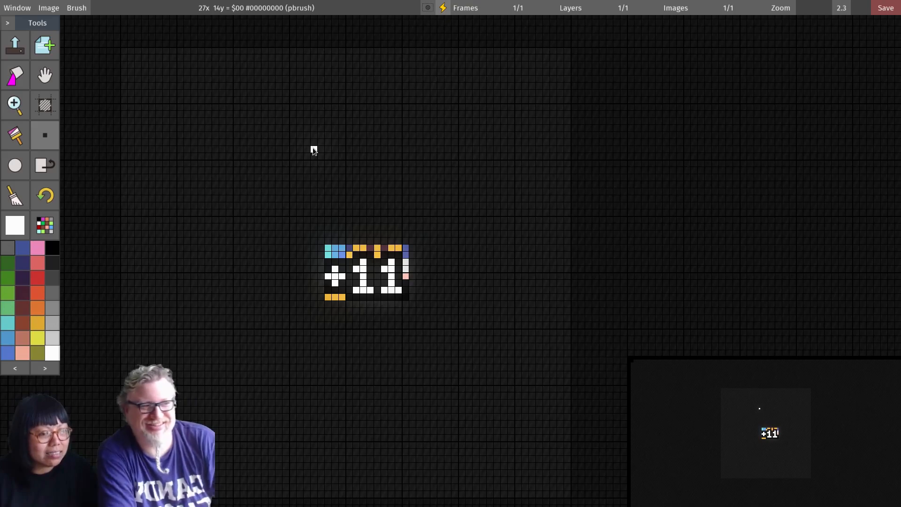
Open the Dither window for the current image, check what it offers, and close it.
left_click(24, 9)
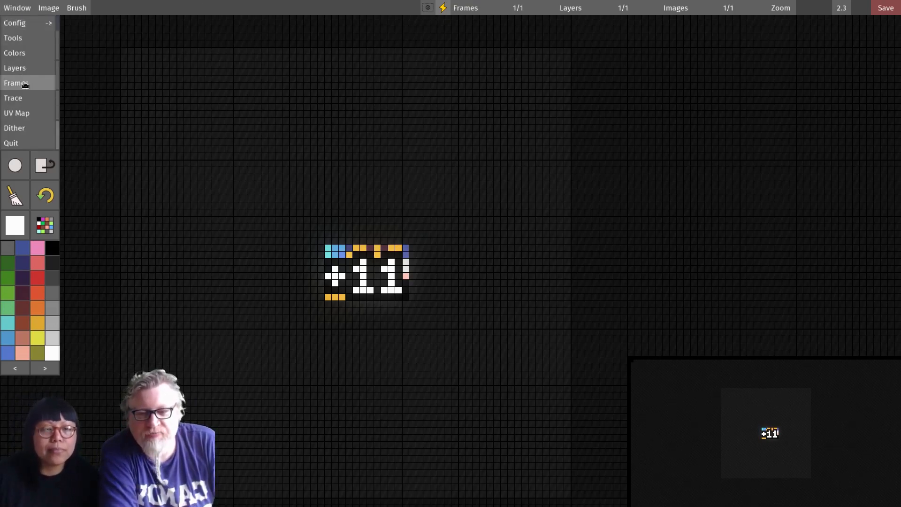
left_click(12, 130)
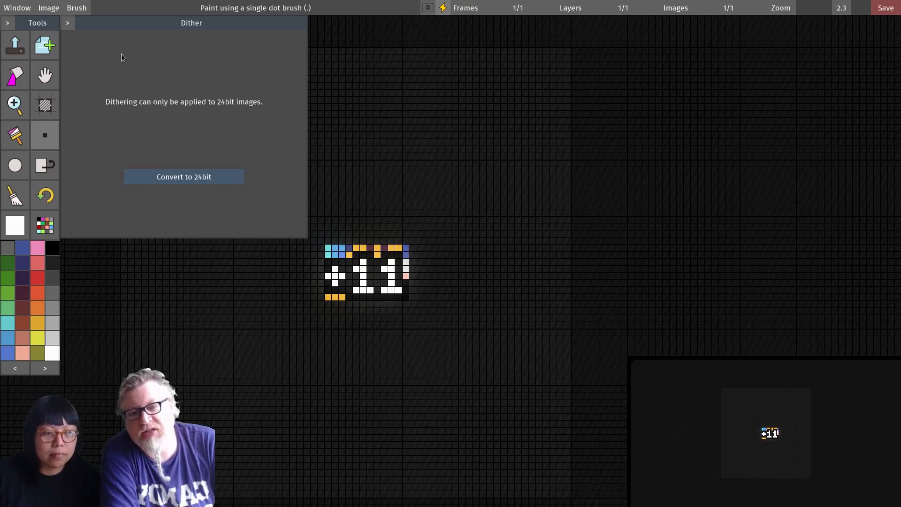
left_click(68, 23)
left_click(90, 23)
left_click(215, 164)
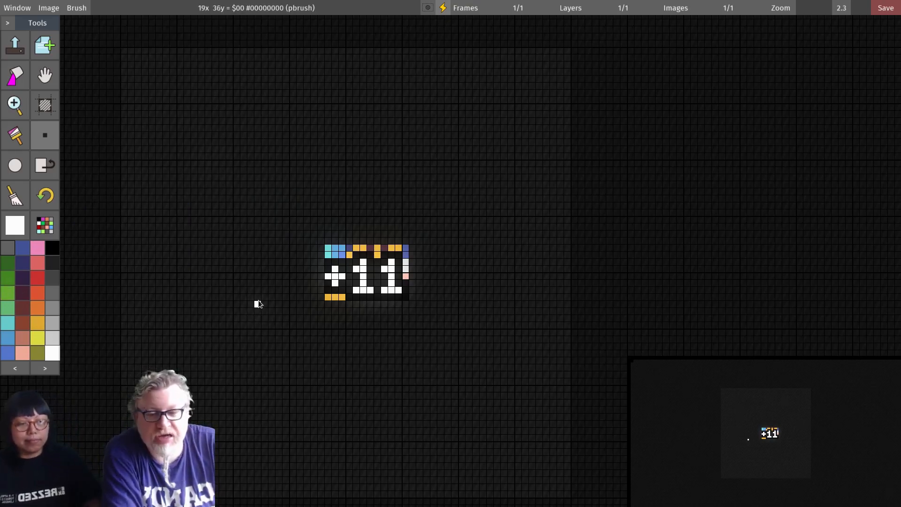
Load IMG_20160417_115125.jpg from the alpha11 folder.
key("ctrl+o")
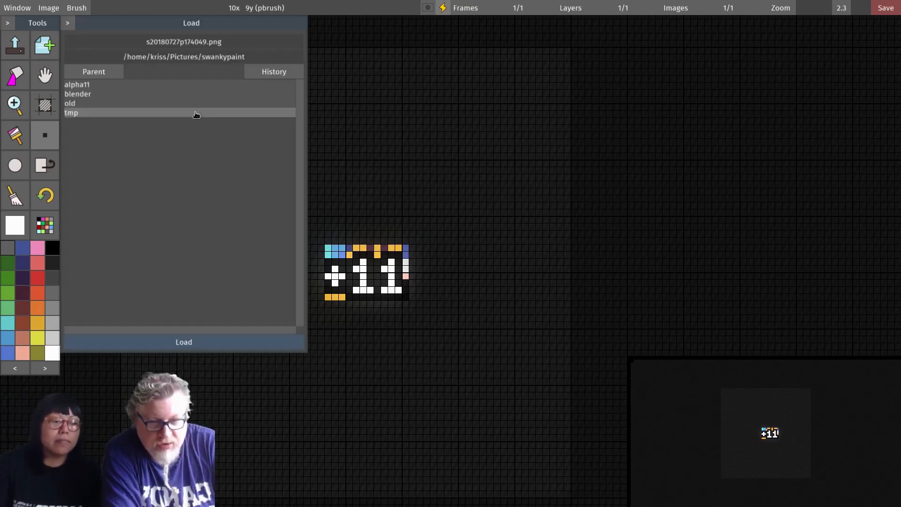
left_click(113, 87)
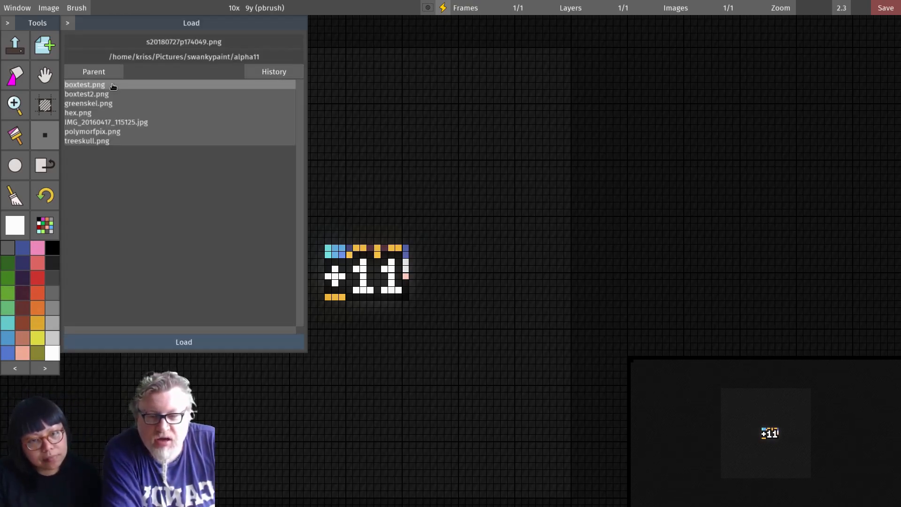
left_click(121, 123)
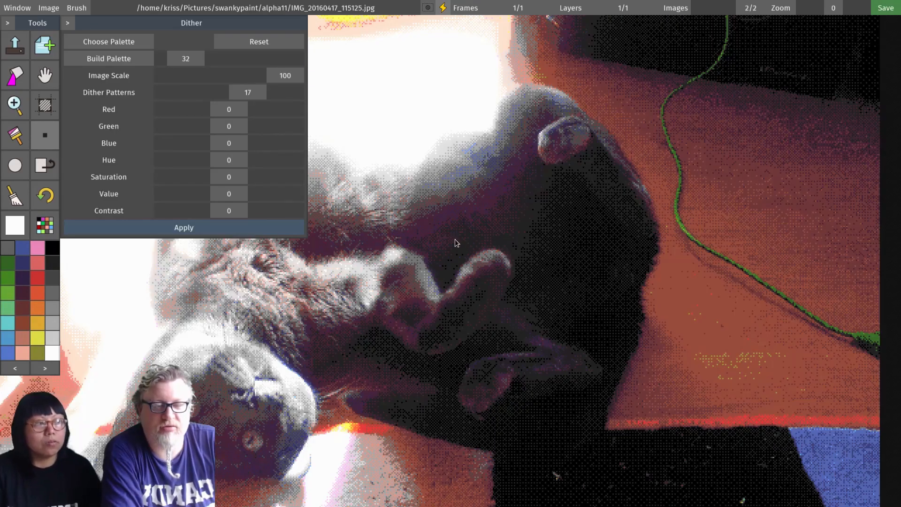
Move the Dither window away from the cat's head to the other side of the photo.
left_click_drag(593, 369, 682, 354)
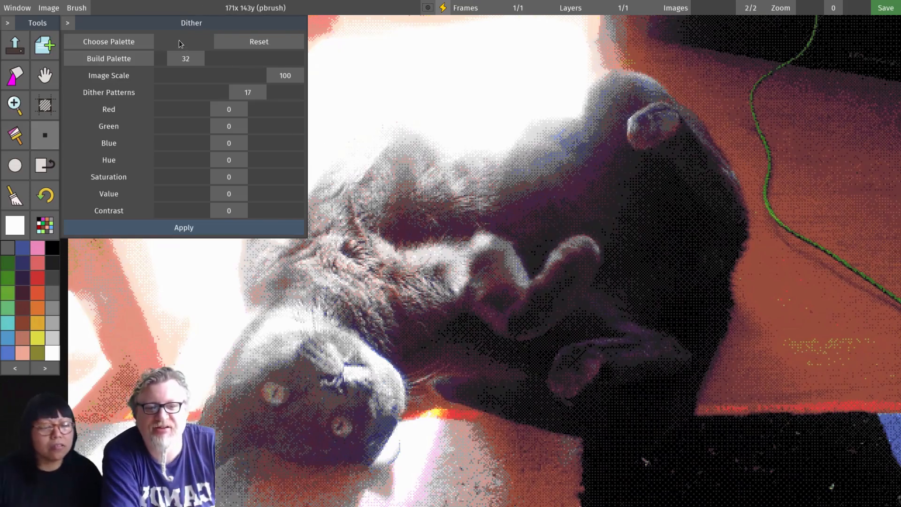
left_click_drag(174, 33, 815, 28)
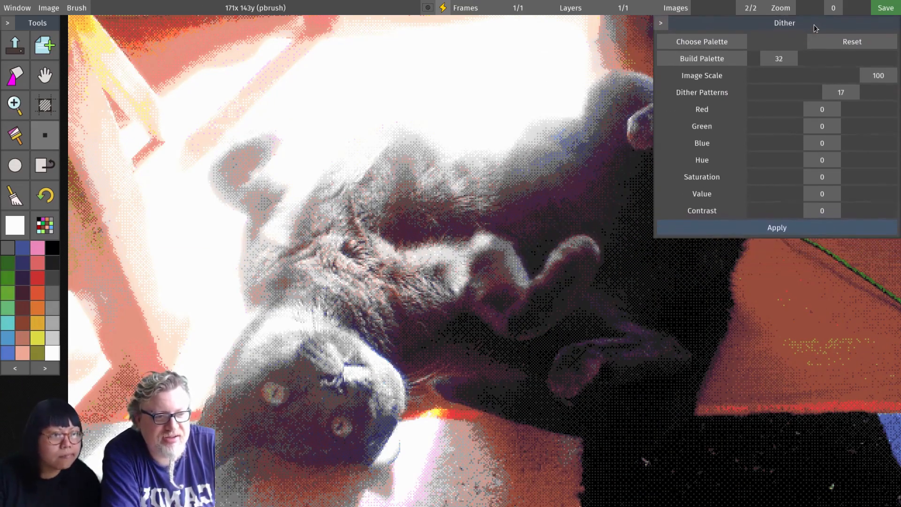
left_click_drag(641, 415, 578, 384)
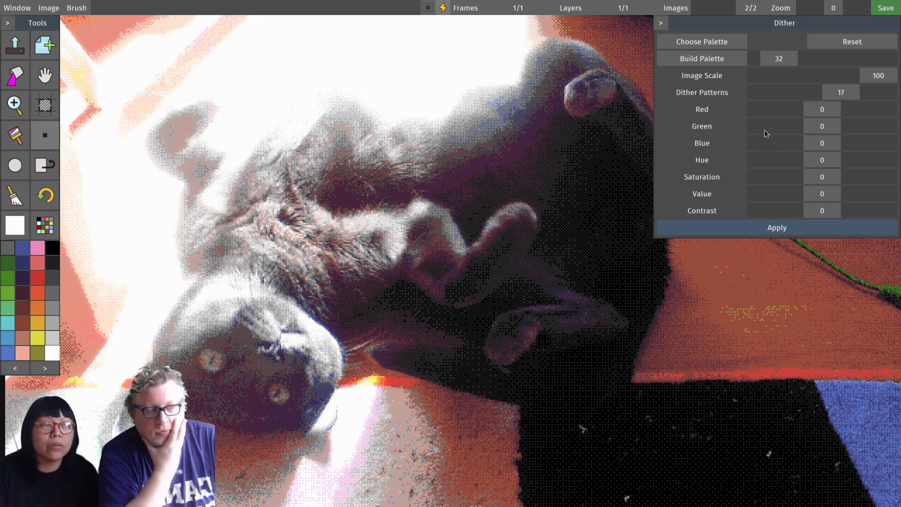
mouse_move(524, 210)
left_mouse_down()
mouse_move(471, 270)
mouse_move(511, 223)
mouse_move(533, 246)
mouse_move(525, 241)
mouse_move(536, 210)
left_mouse_up()
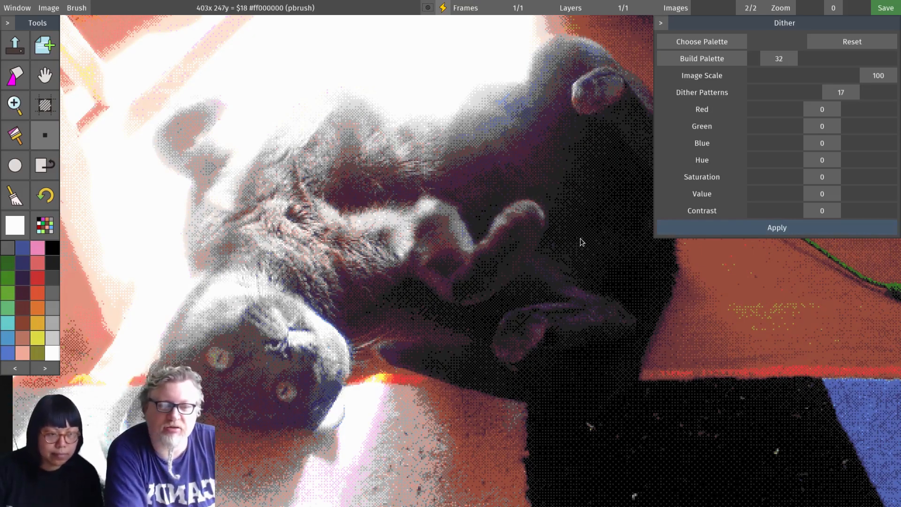
Set the dither Image Scale to 50.
left_click_drag(881, 81, 825, 80)
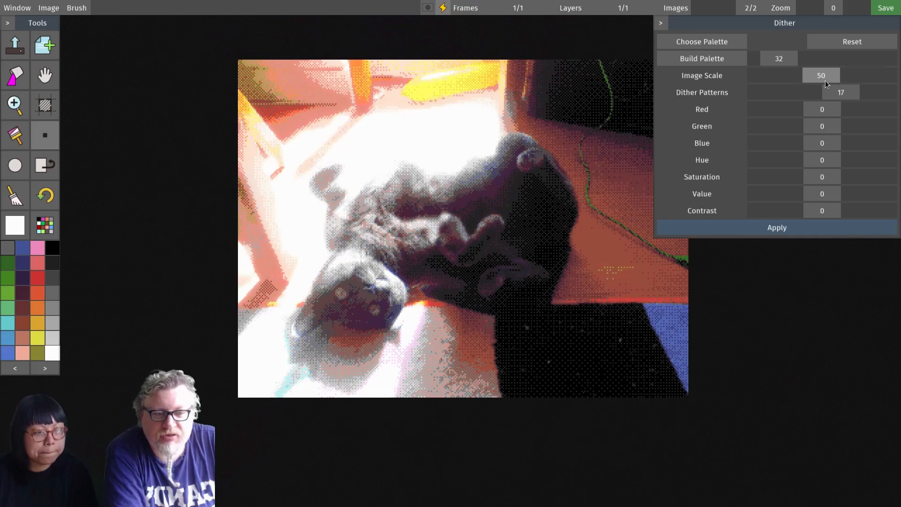
left_click_drag(501, 255, 401, 277)
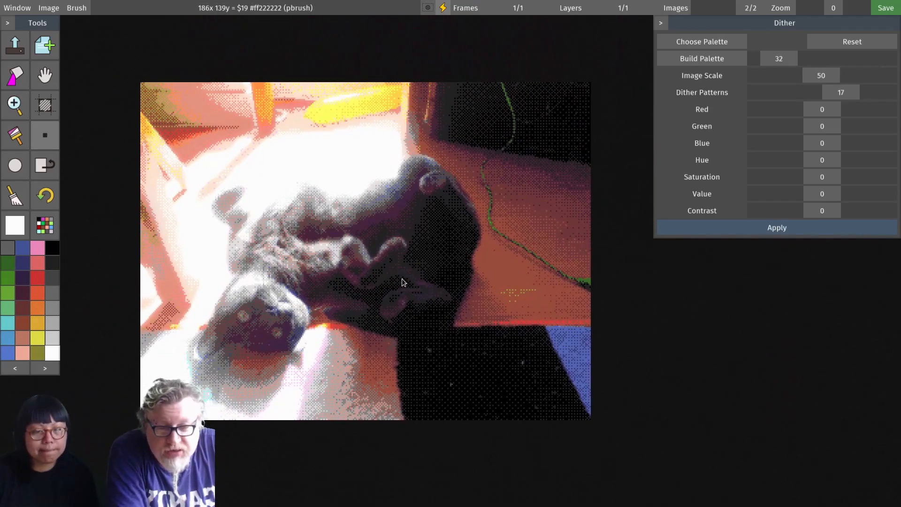
key("z")
key("z")
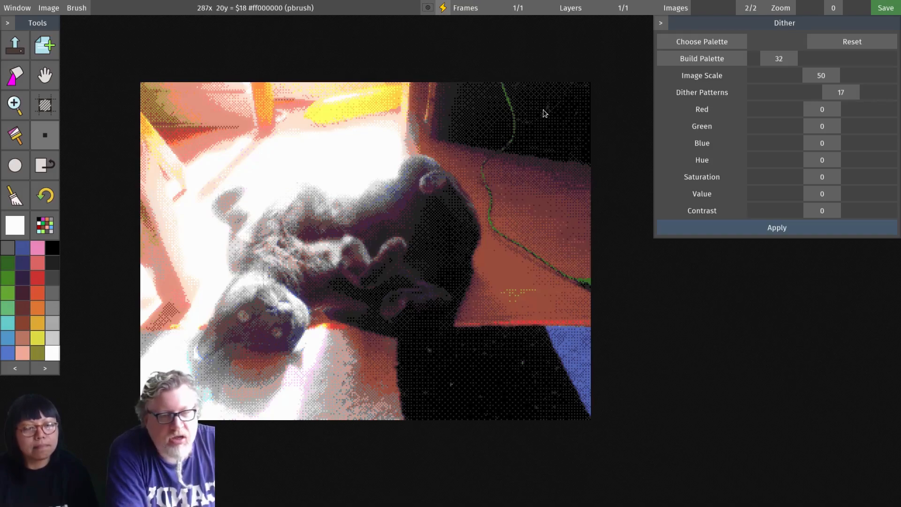
Turn image processing off to compare the original photo with the dithered version, and turn it back on.
left_click(443, 9)
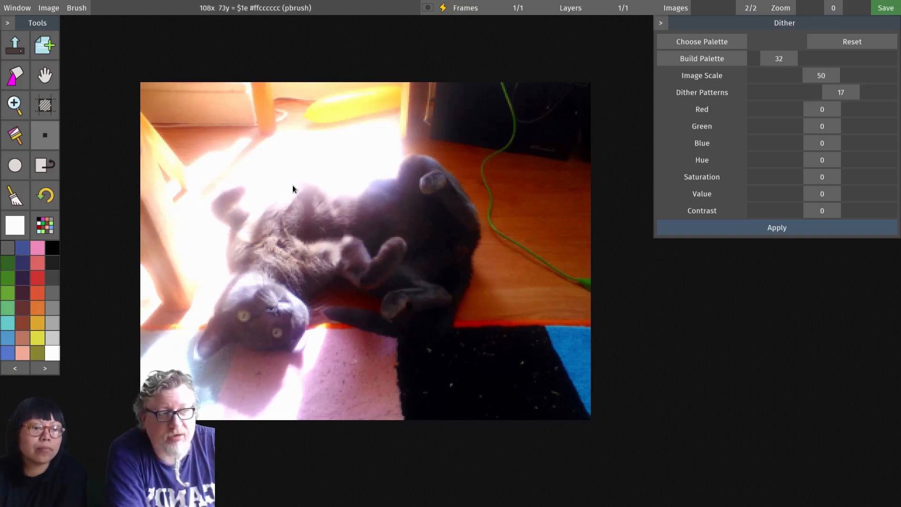
mouse_move(339, 226)
left_mouse_down()
mouse_move(506, 266)
mouse_move(339, 212)
left_mouse_up()
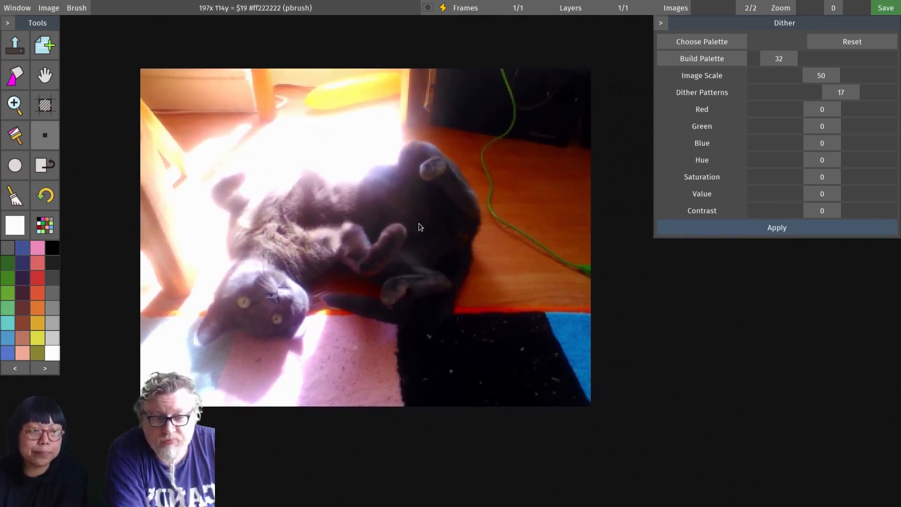
left_click_drag(431, 199, 418, 221)
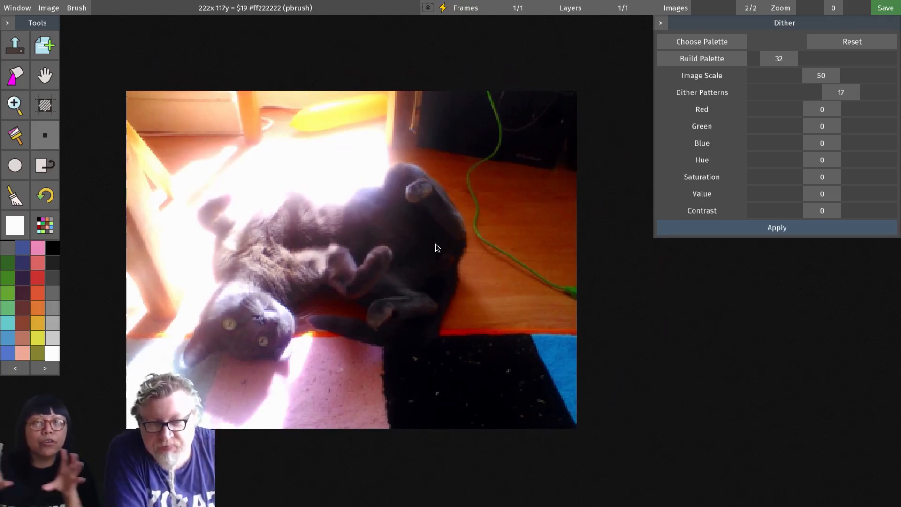
left_click_drag(414, 255, 411, 86)
left_click_drag(278, 76, 257, 221)
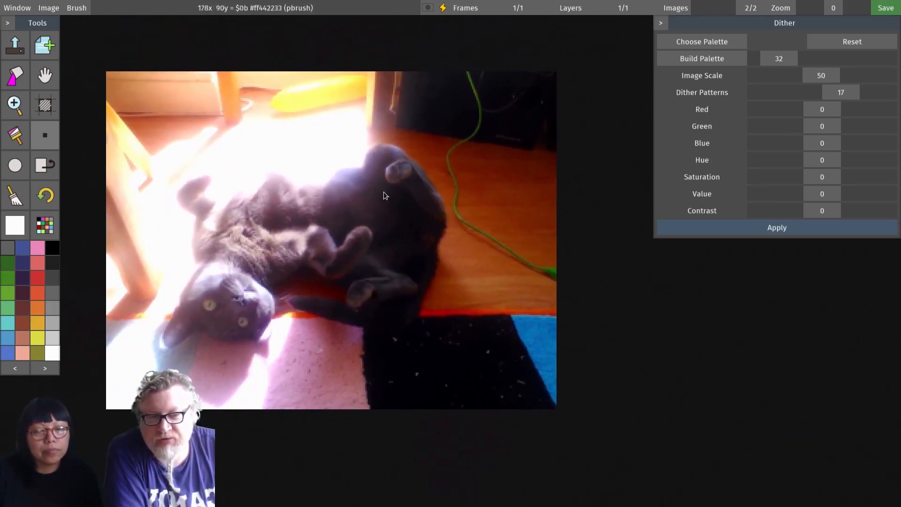
left_click(443, 8)
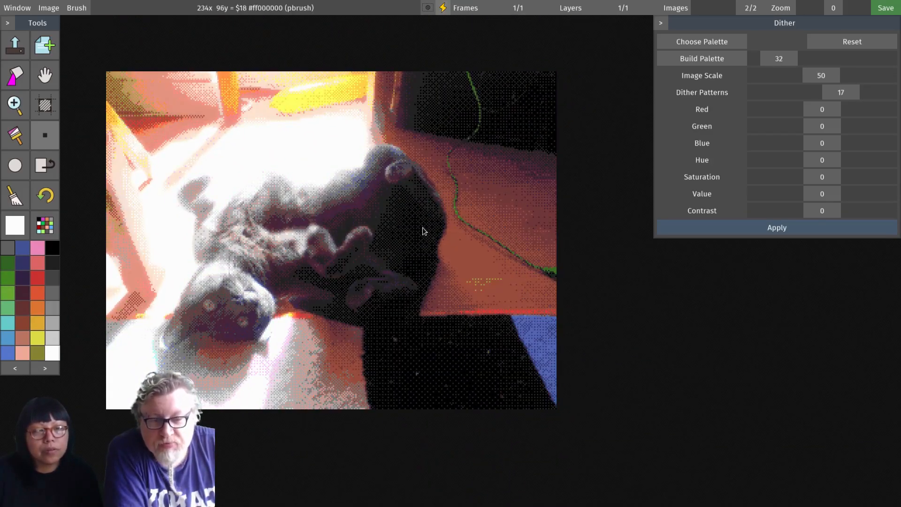
mouse_move(358, 263)
left_mouse_down()
mouse_move(365, 291)
mouse_move(350, 263)
left_mouse_up()
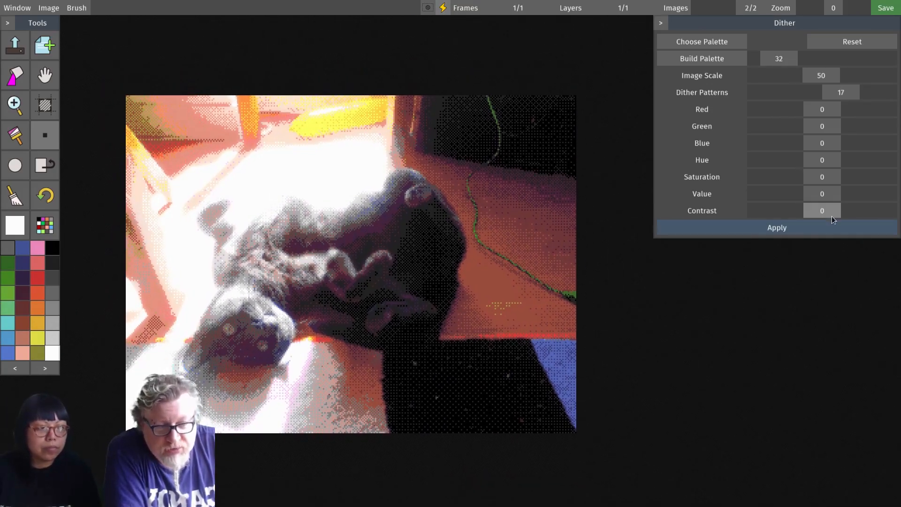
Choose the EGA palette for dithering the cat photo.
mouse_move(831, 212)
left_mouse_down()
mouse_move(865, 209)
mouse_move(762, 219)
mouse_move(858, 216)
mouse_move(830, 215)
left_mouse_up()
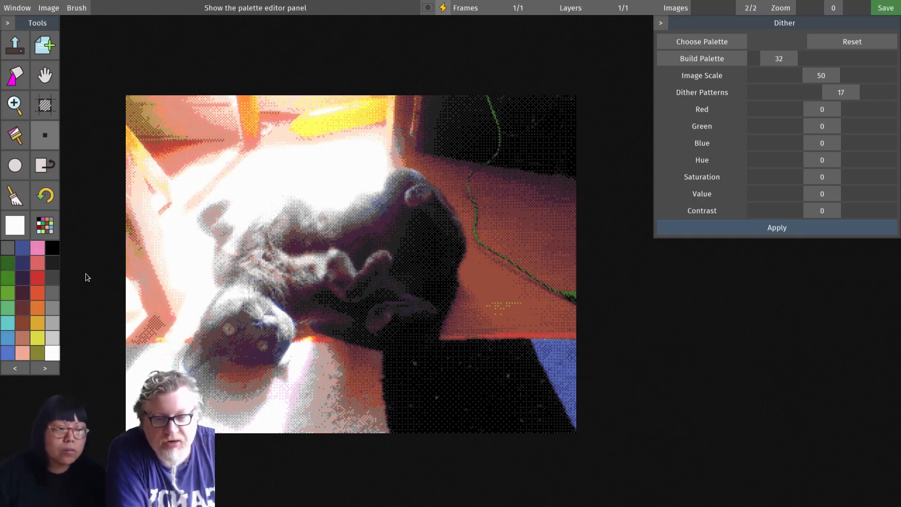
left_click(719, 42)
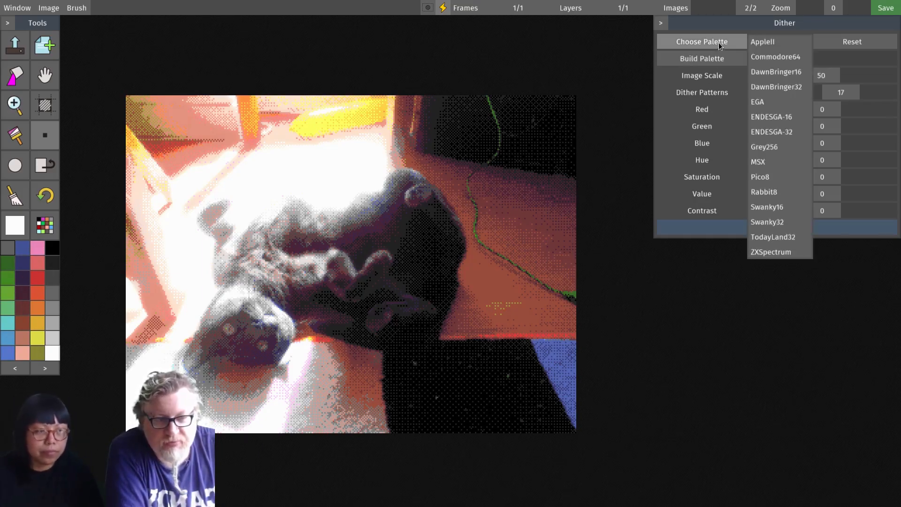
left_click(775, 101)
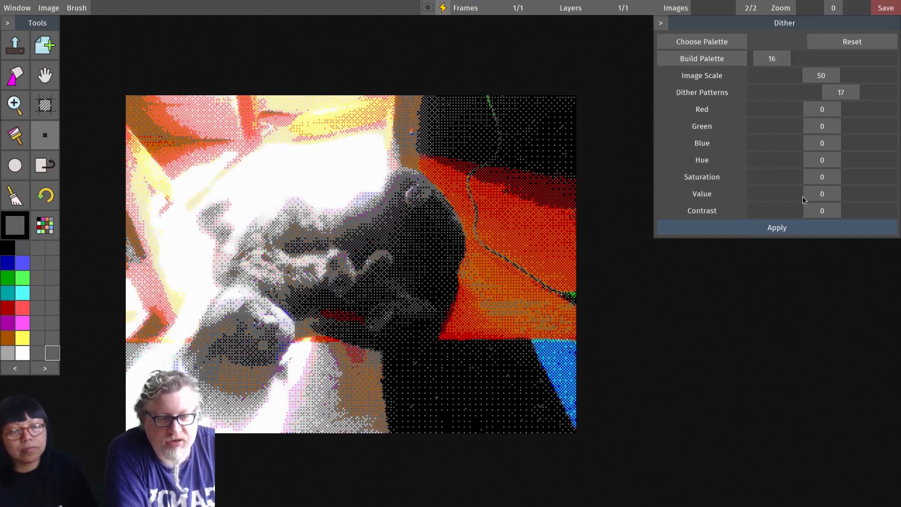
Set the dither Contrast to 100 and compare the picture with processing off and on.
left_click_drag(823, 211, 897, 214)
left_click(443, 8)
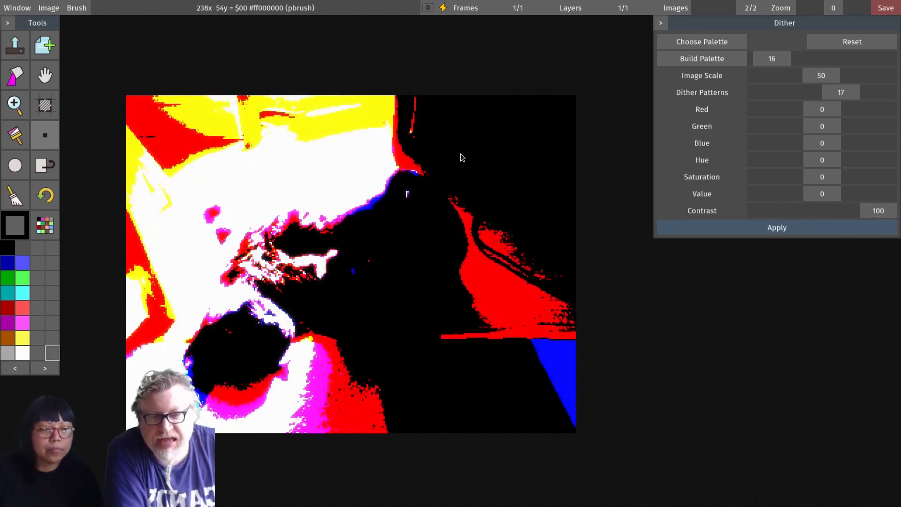
left_click(441, 9)
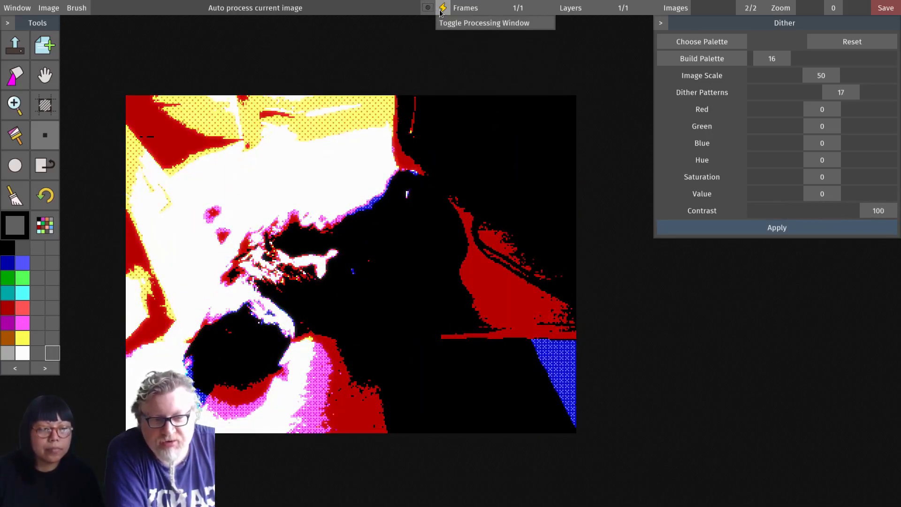
Set Contrast to 38, Value to -33 and Hue to 54 for the dithered photo.
left_click_drag(876, 211, 811, 196)
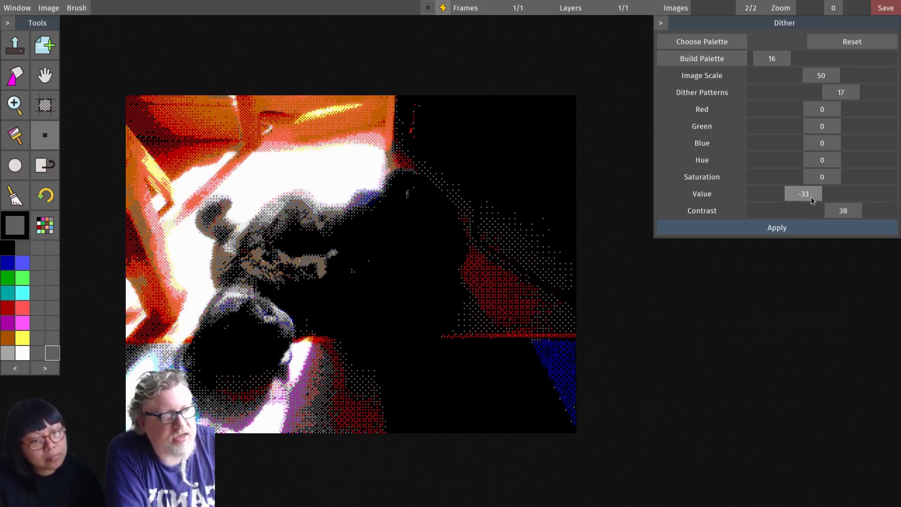
mouse_move(825, 162)
left_mouse_down()
mouse_move(892, 166)
mouse_move(760, 164)
mouse_move(838, 166)
left_mouse_up()
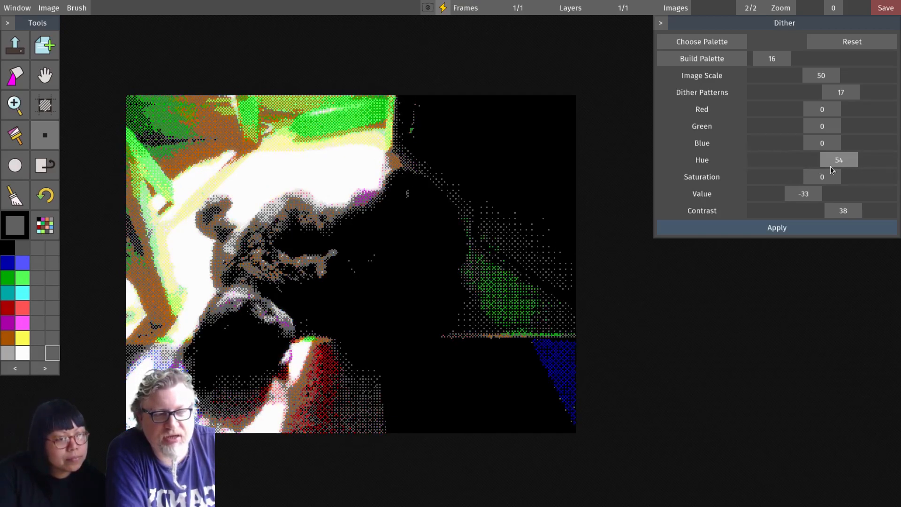
Switch the dither palette to Pico8.
mouse_move(734, 44)
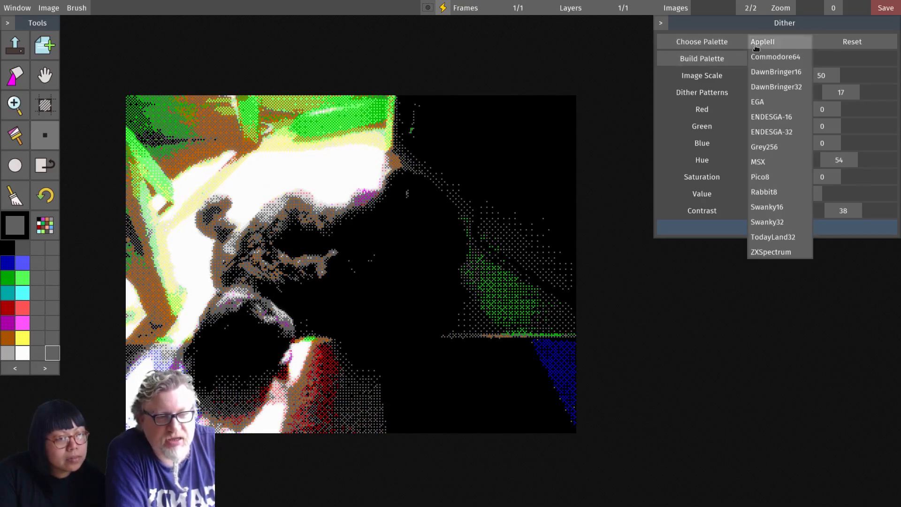
left_click(764, 175)
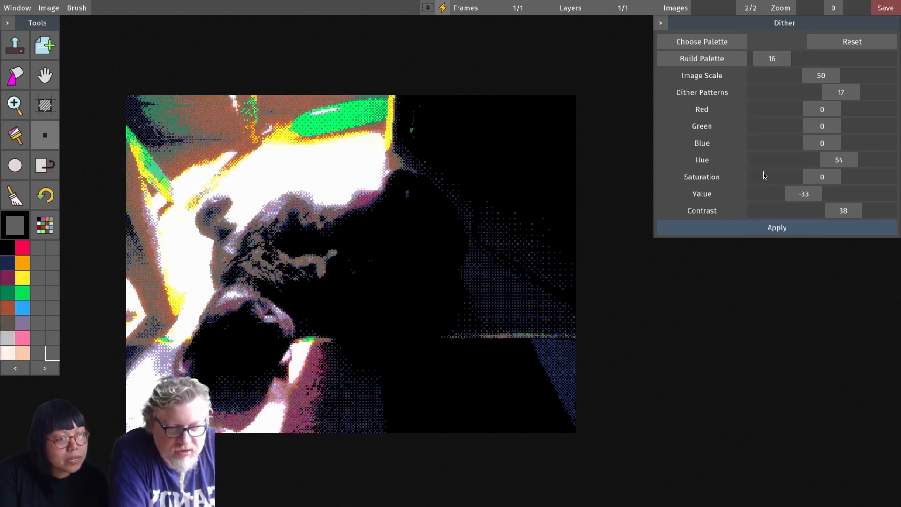
Keep the Pico8 palette and set Value to 13 and Contrast to -2.
mouse_move(836, 164)
left_mouse_down()
mouse_move(772, 165)
mouse_move(868, 167)
mouse_move(835, 167)
left_mouse_up()
left_click(720, 43)
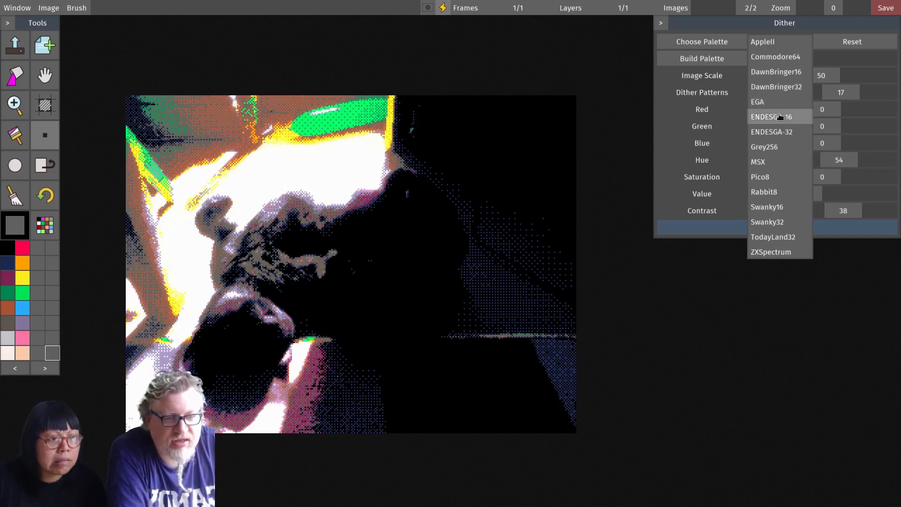
mouse_move(841, 210)
left_mouse_down()
mouse_move(813, 209)
mouse_move(831, 199)
mouse_move(874, 198)
mouse_move(789, 202)
mouse_move(854, 204)
mouse_move(809, 204)
mouse_move(818, 215)
mouse_move(818, 197)
mouse_move(832, 206)
left_mouse_up()
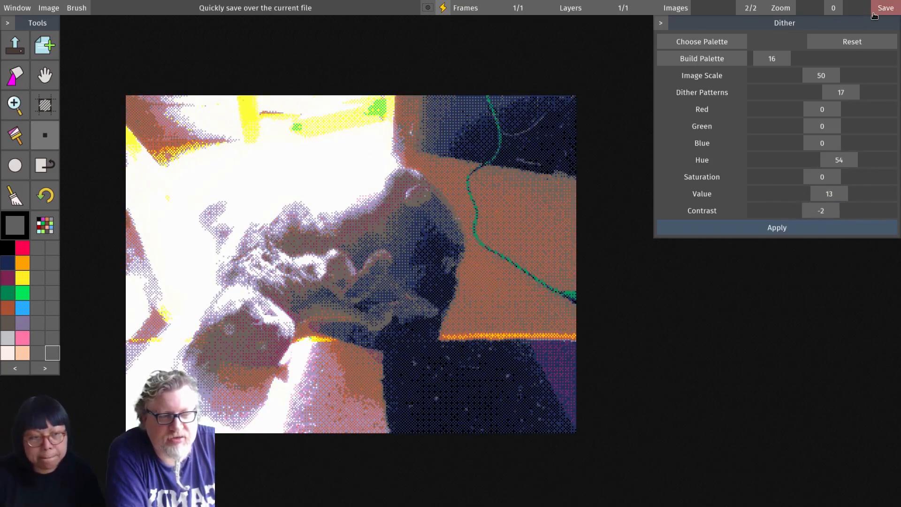
Reset the colour adjustments, and set Saturation to 54, Value to -18 and Contrast to 19.
left_click(859, 41)
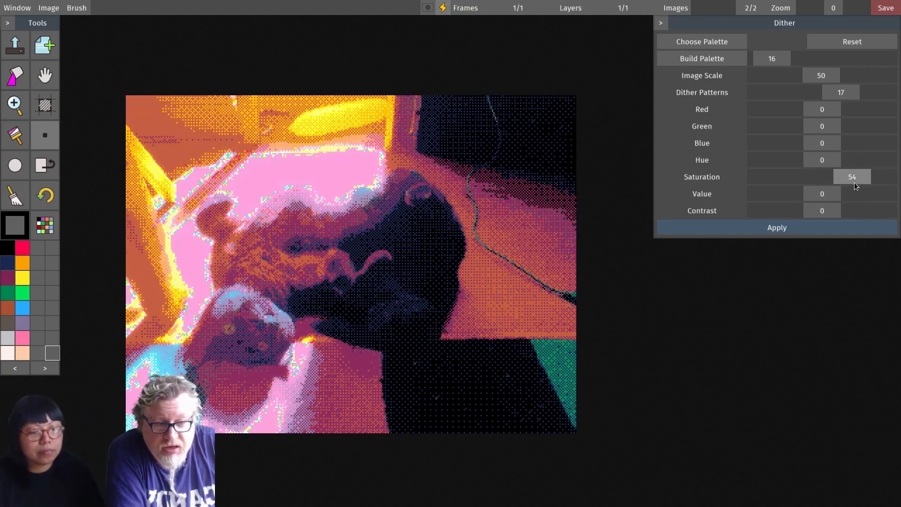
mouse_move(812, 189)
left_mouse_down()
mouse_move(833, 190)
mouse_move(798, 189)
mouse_move(832, 207)
mouse_move(819, 195)
left_mouse_up()
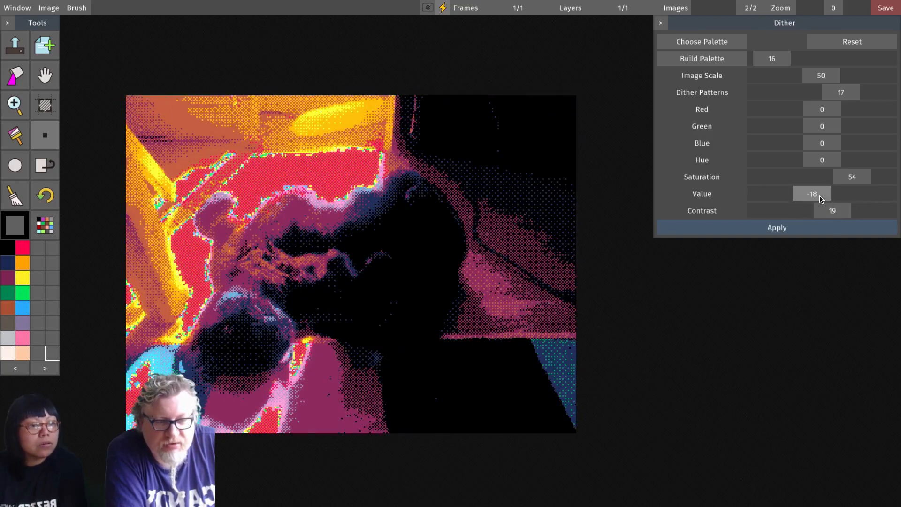
Set Hue to 33 and build a 16-colour palette from the adjusted photo.
mouse_move(829, 158)
left_mouse_down()
mouse_move(857, 160)
mouse_move(840, 162)
left_mouse_up()
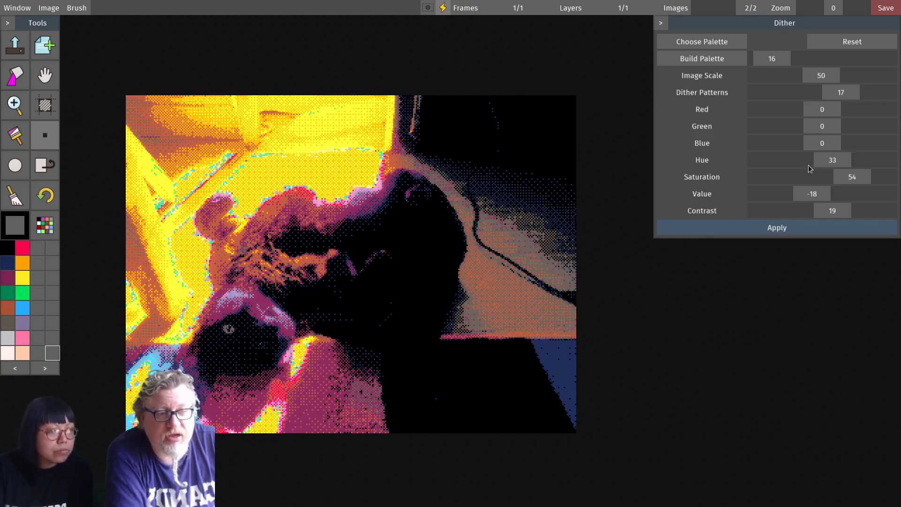
left_click(767, 42)
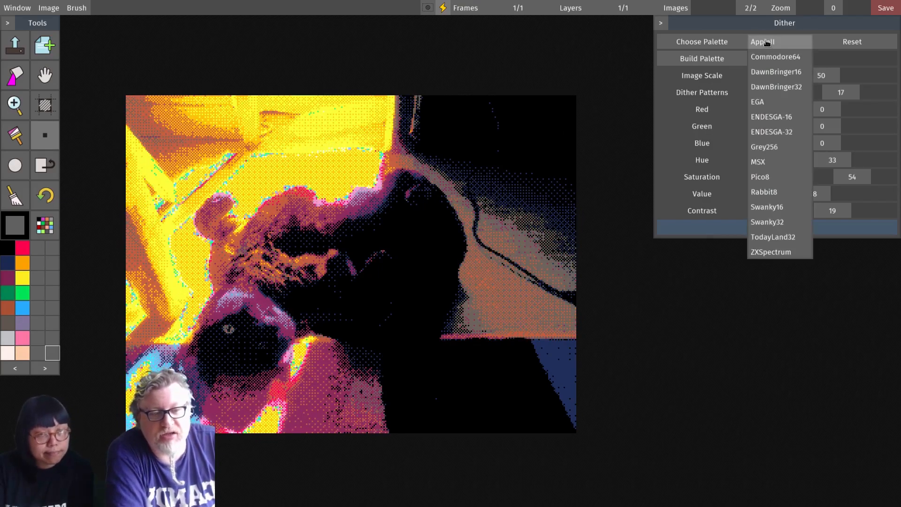
left_click(727, 43)
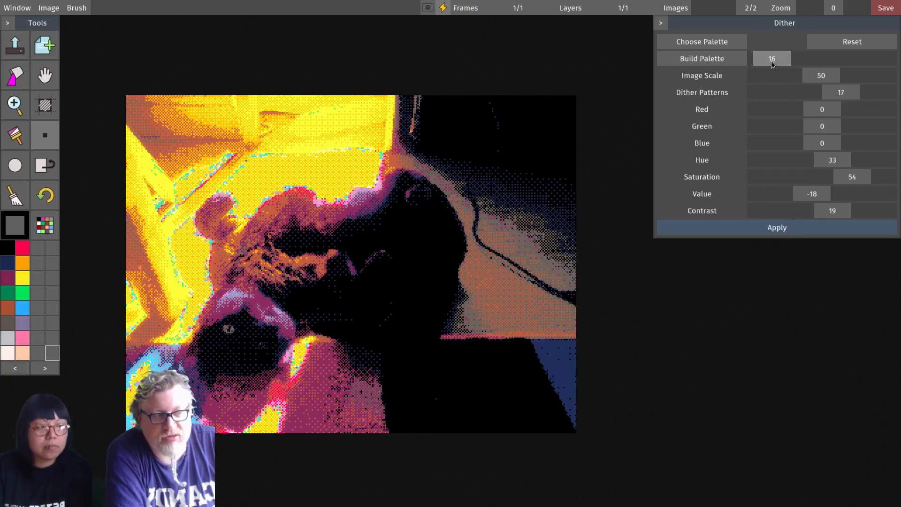
left_click(719, 63)
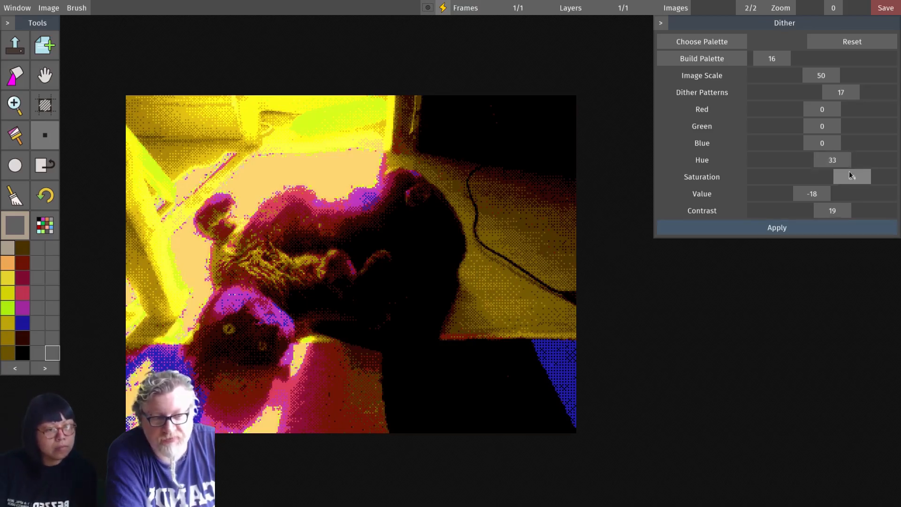
Reset all colour adjustments and build a new 16-colour dither palette from the original photo.
left_click(442, 8)
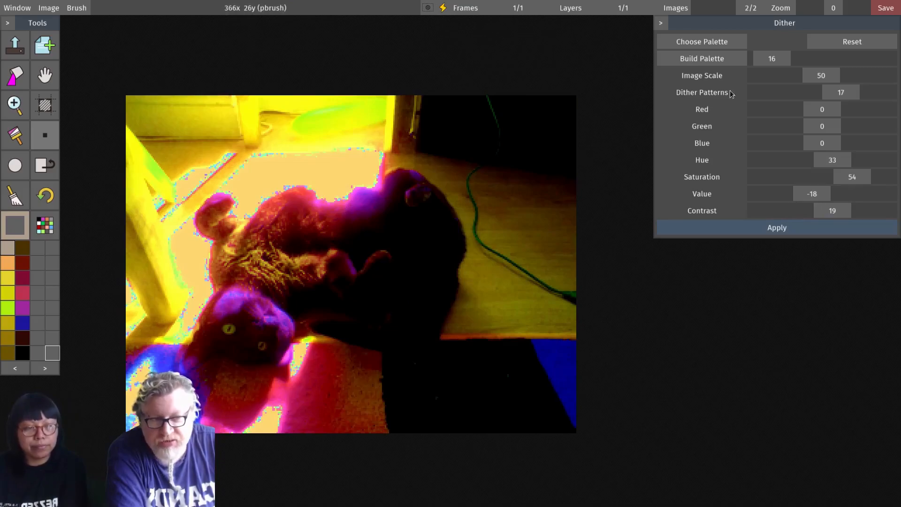
left_click(867, 41)
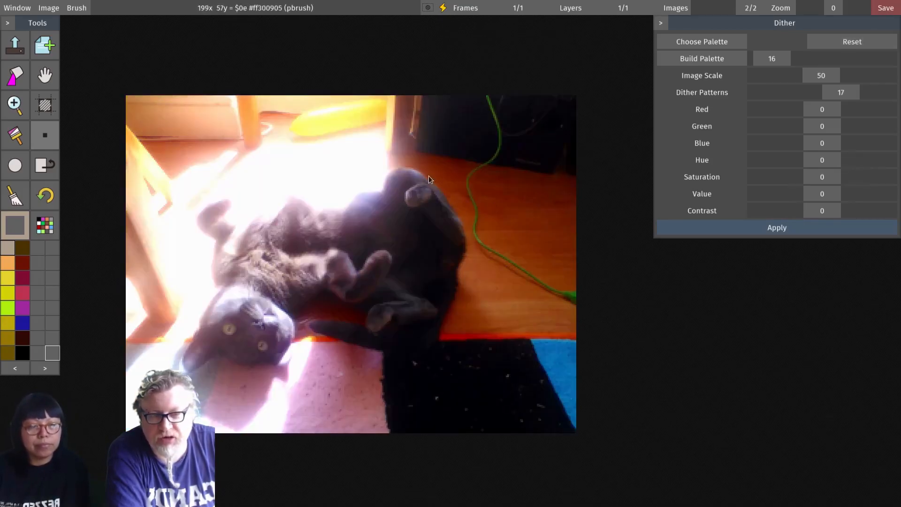
left_click(448, 9)
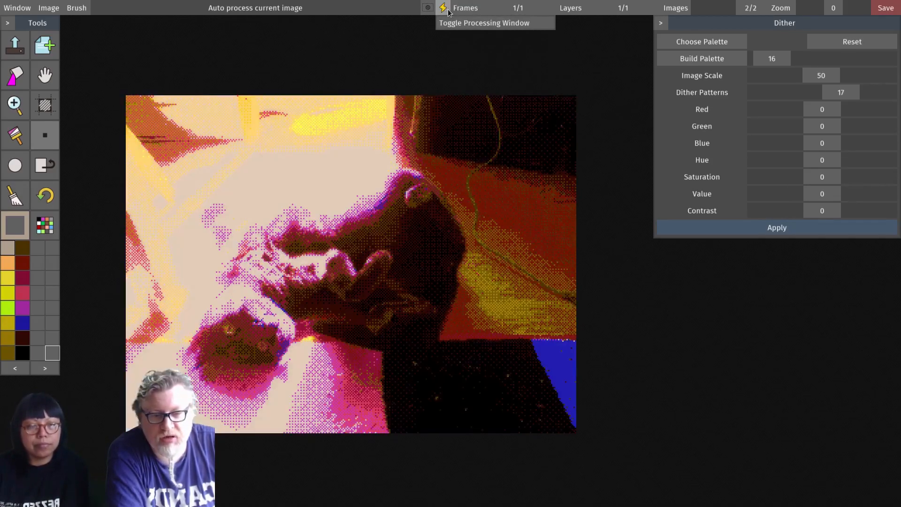
left_click(704, 59)
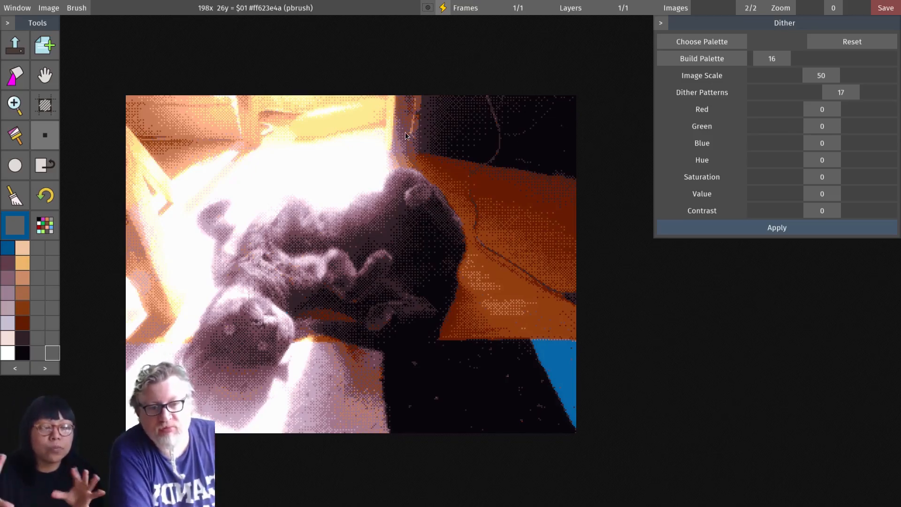
Compare the original photo with its dithered version by switching automatic processing off and back on.
left_click(444, 9)
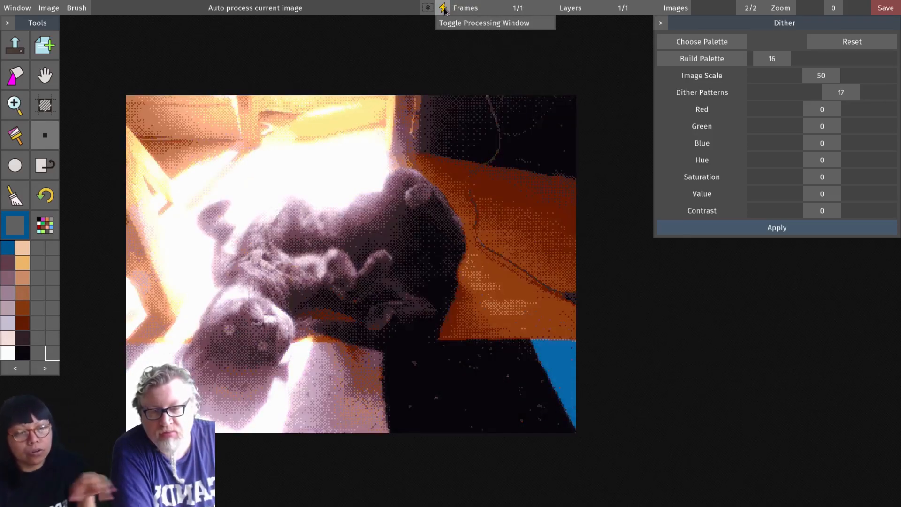
left_click(444, 10)
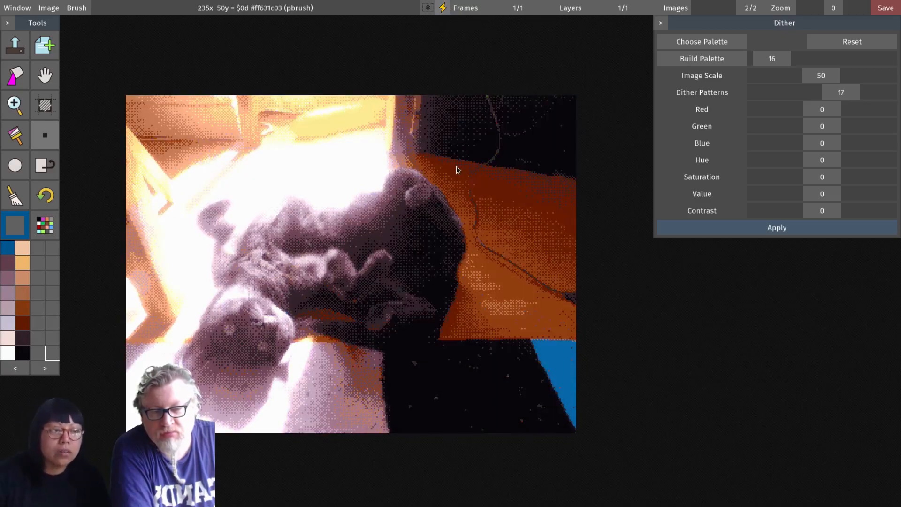
mouse_move(407, 276)
left_mouse_down()
mouse_move(406, 318)
mouse_move(406, 263)
left_mouse_up()
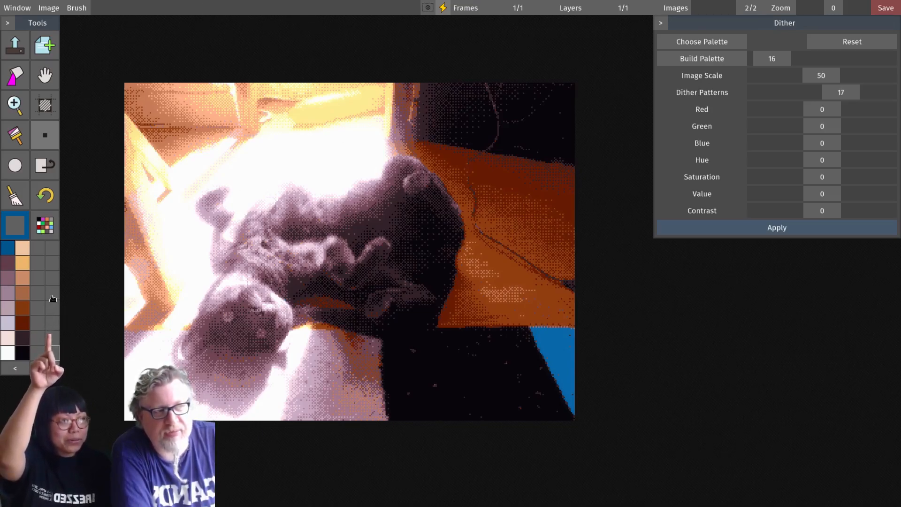
Raise the dark red-brown palette colour's red component to ff and blend the entries between it and white.
left_click(46, 229)
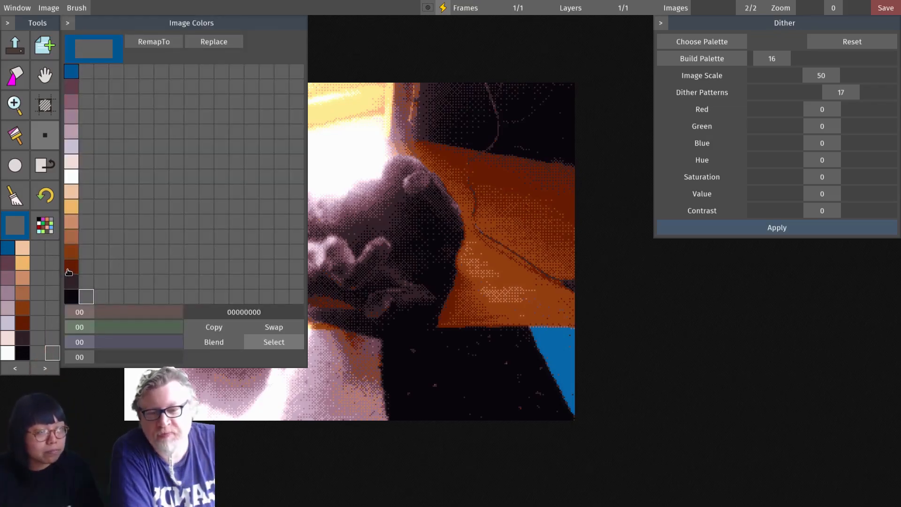
left_click(70, 269)
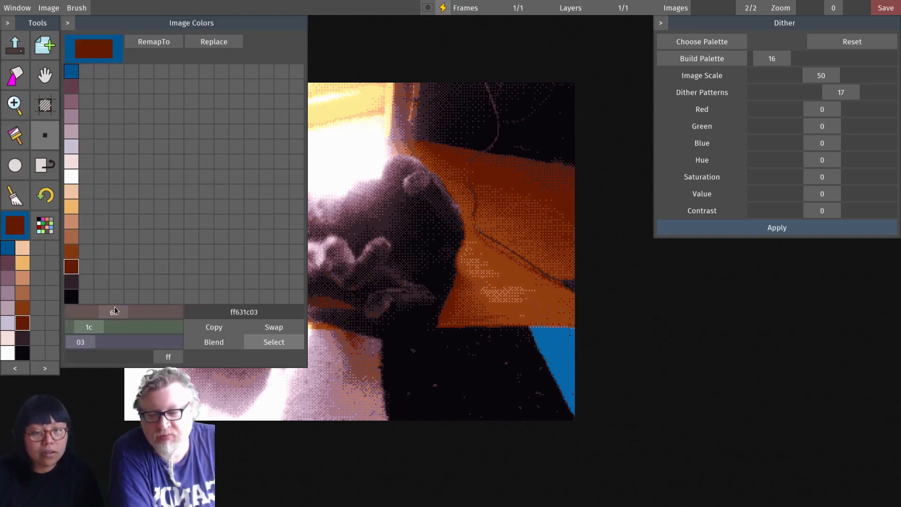
left_click_drag(156, 315, 184, 313)
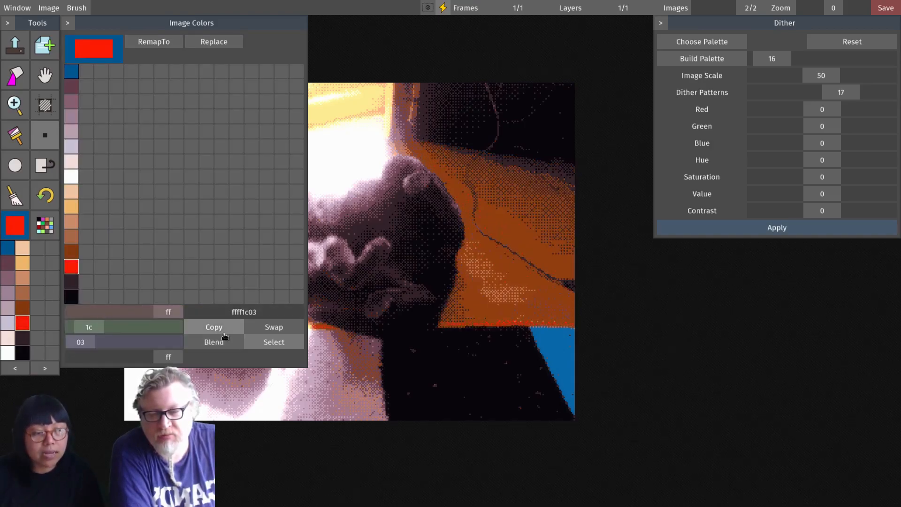
left_click(214, 342)
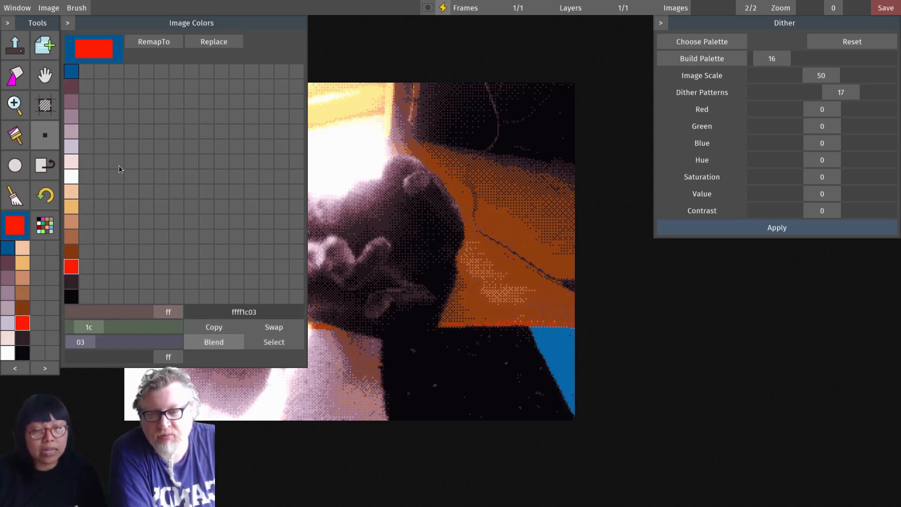
left_click(71, 177)
left_click(71, 177)
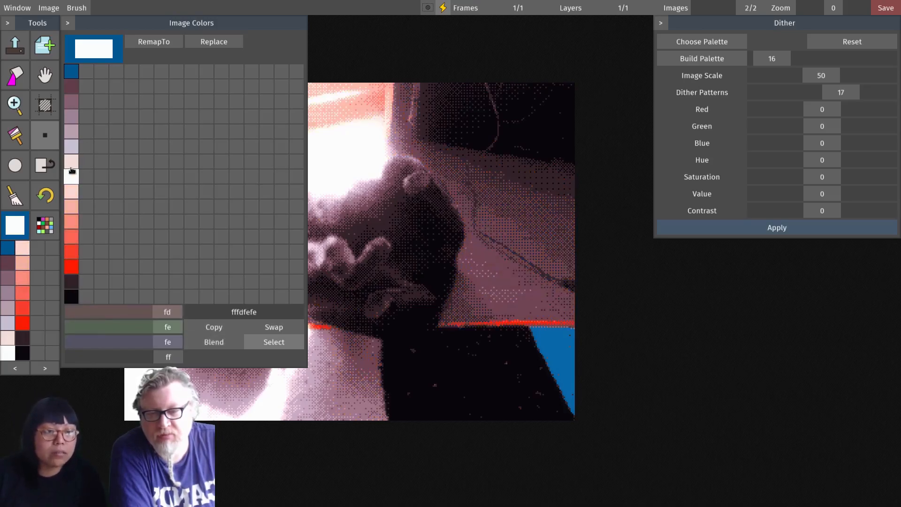
Change the dark mauve palette colour to ffe9dd4a and blend the entries from it to white, closing the image colours.
left_click(72, 87)
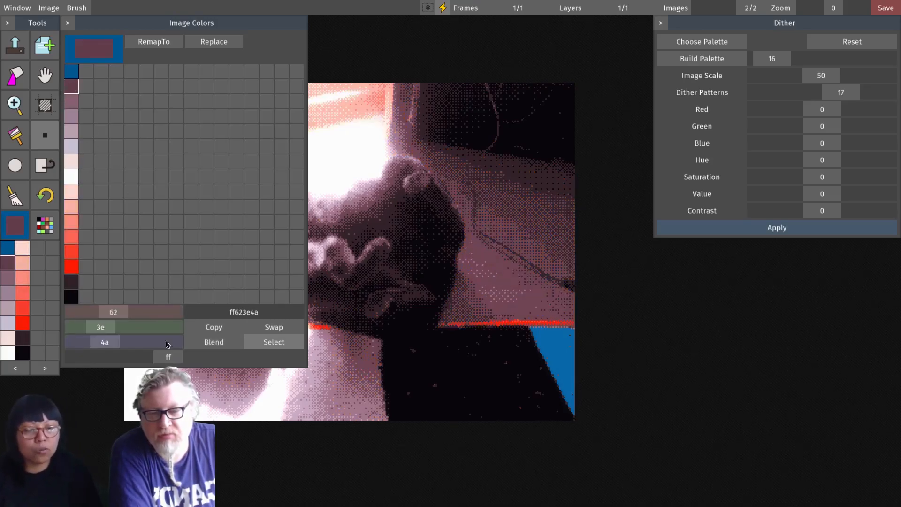
left_click_drag(110, 332, 168, 315)
left_click(120, 314)
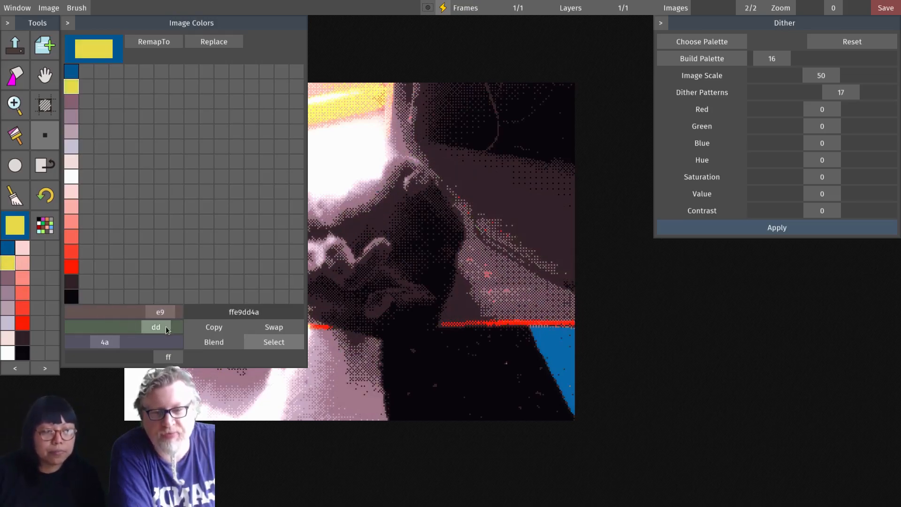
left_click(211, 341)
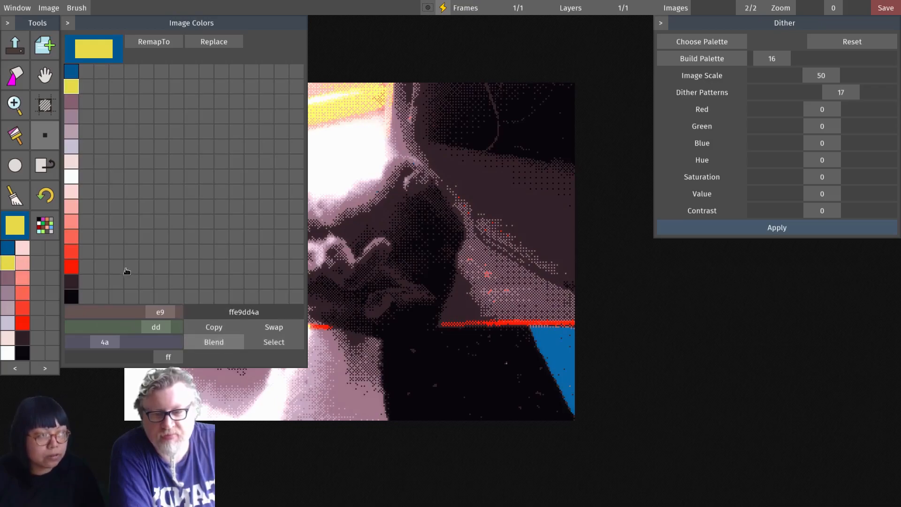
left_click(73, 177)
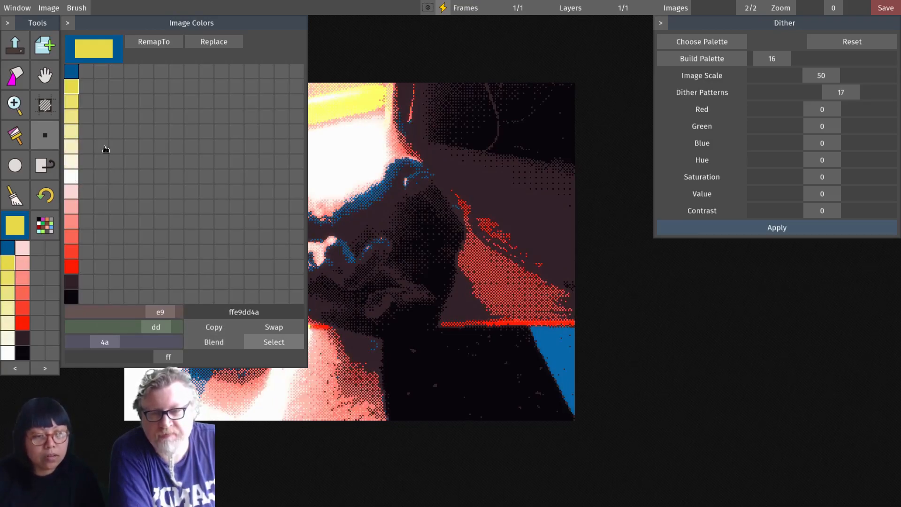
left_click(67, 23)
left_click(94, 22)
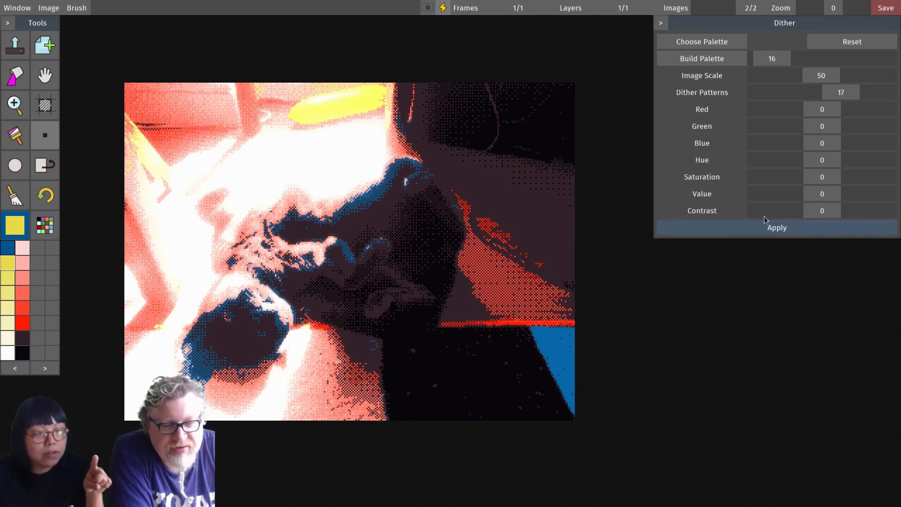
Set Contrast to 22 with automatic processing off, and Value to 27 with it back on.
left_click(444, 17)
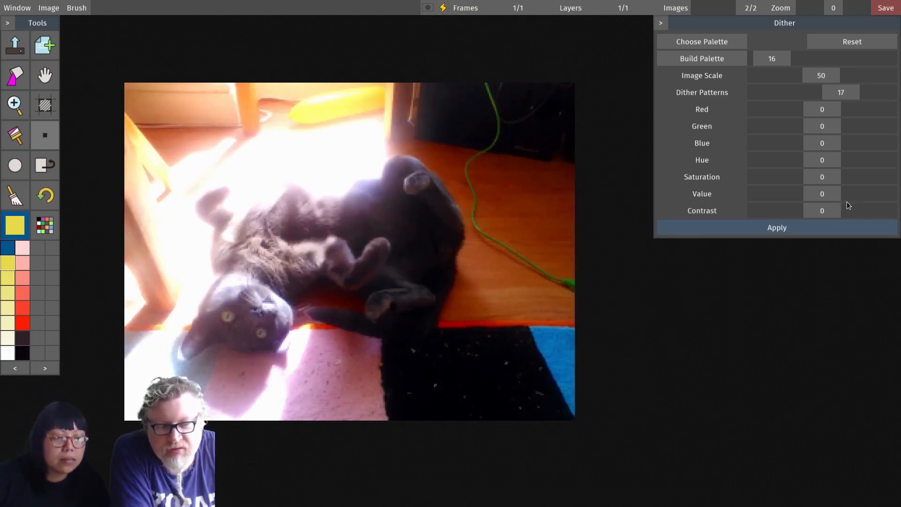
mouse_move(833, 211)
left_mouse_down()
mouse_move(854, 209)
mouse_move(844, 210)
left_mouse_up()
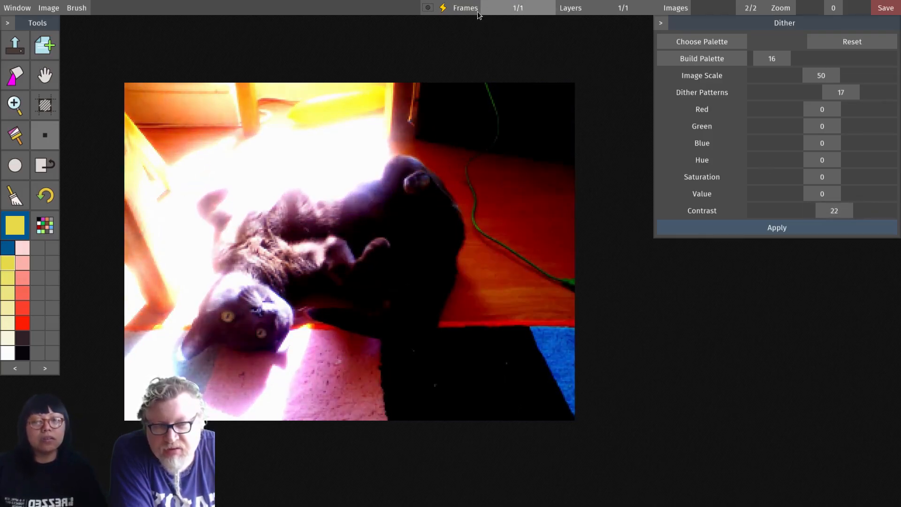
left_click(446, 13)
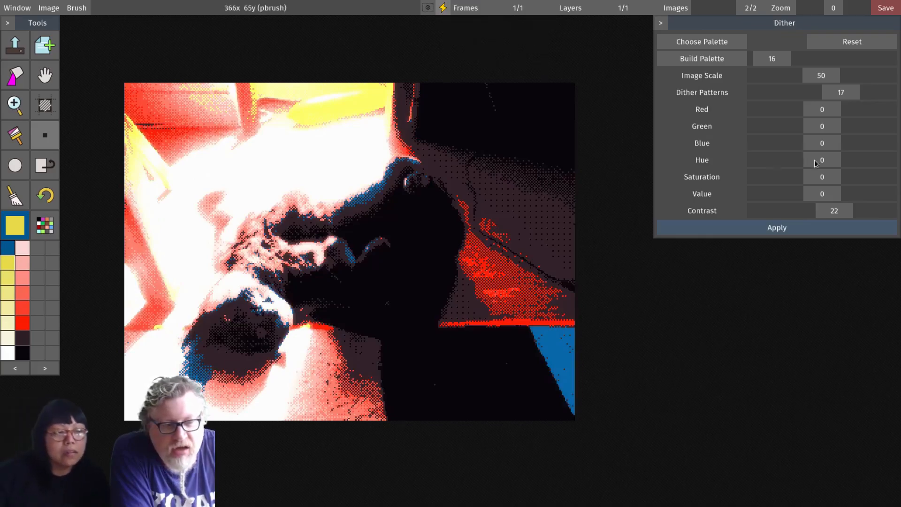
left_click_drag(833, 187, 858, 196)
Open the image processing properties and switch the dither palette to ZXSpectrum.
mouse_move(443, 10)
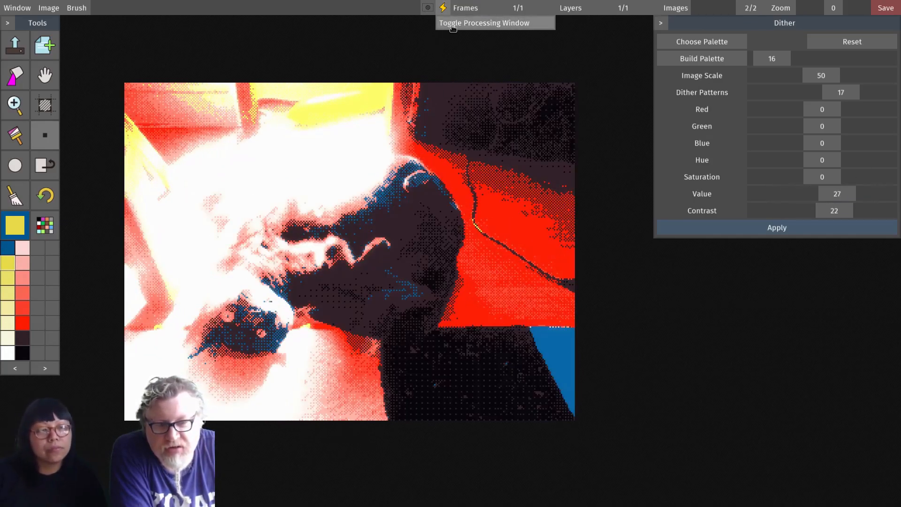
left_click(452, 25)
mouse_move(143, 29)
left_mouse_down()
mouse_move(150, 59)
mouse_move(151, 32)
left_mouse_up()
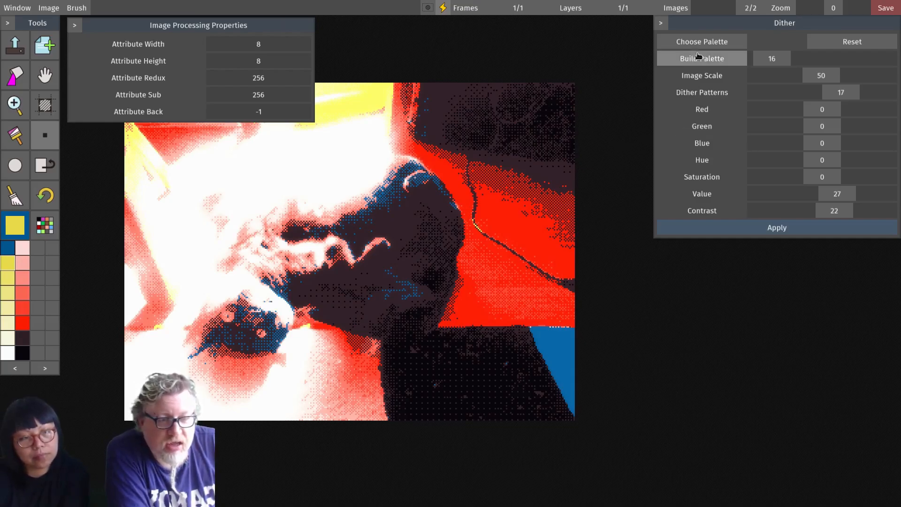
left_click(714, 46)
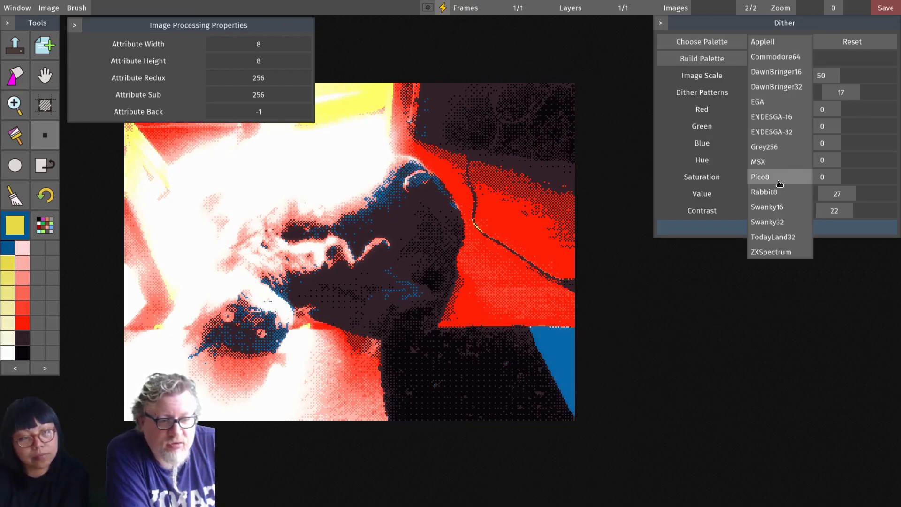
left_click(776, 252)
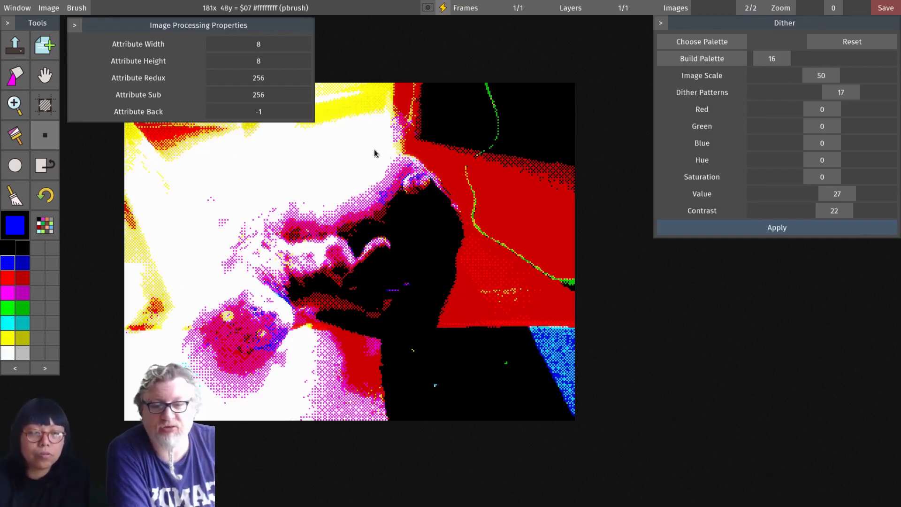
Set Attribute Redux to 2 and Attribute Sub to 8, and close the image processing properties.
double_click(274, 80)
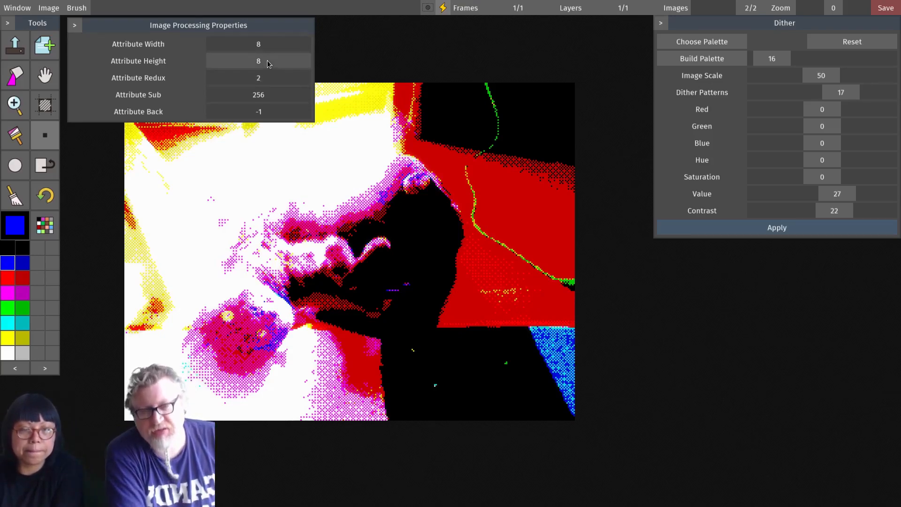
left_click(271, 96)
left_click_drag(272, 95, 243, 97)
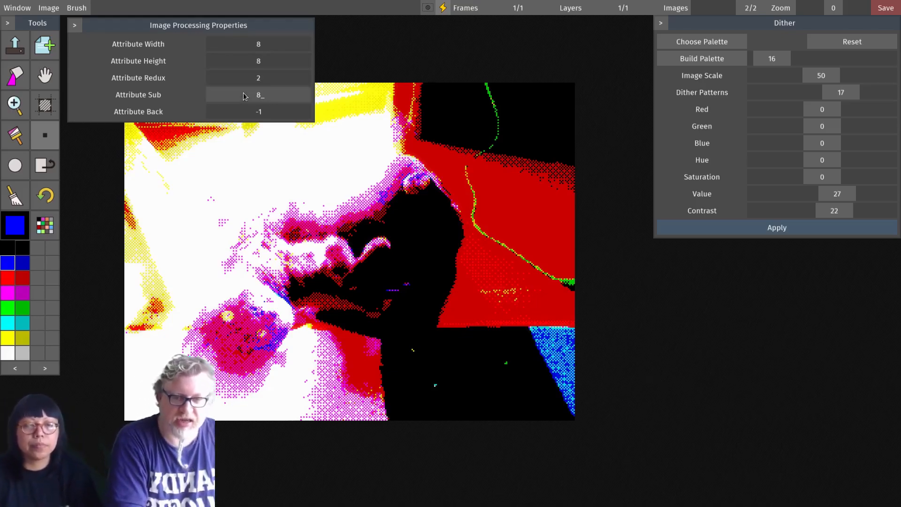
left_click(275, 96)
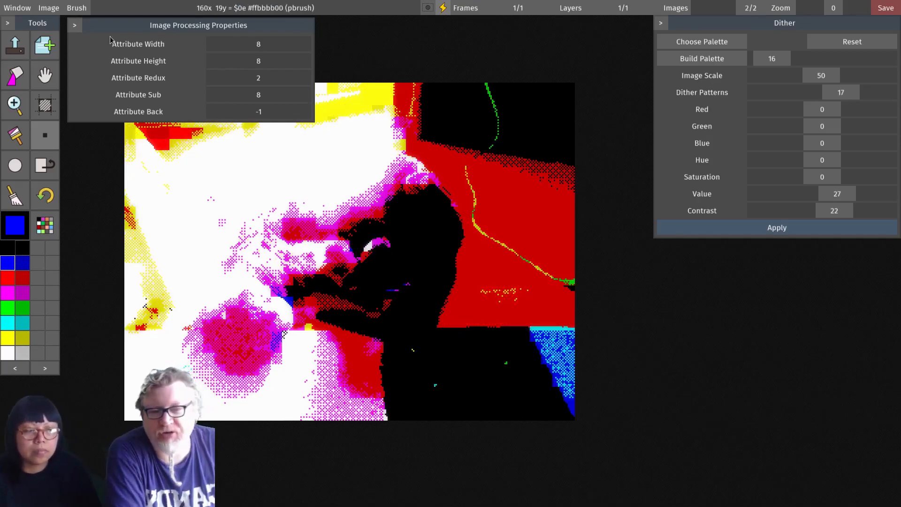
left_click(78, 27)
left_click(87, 26)
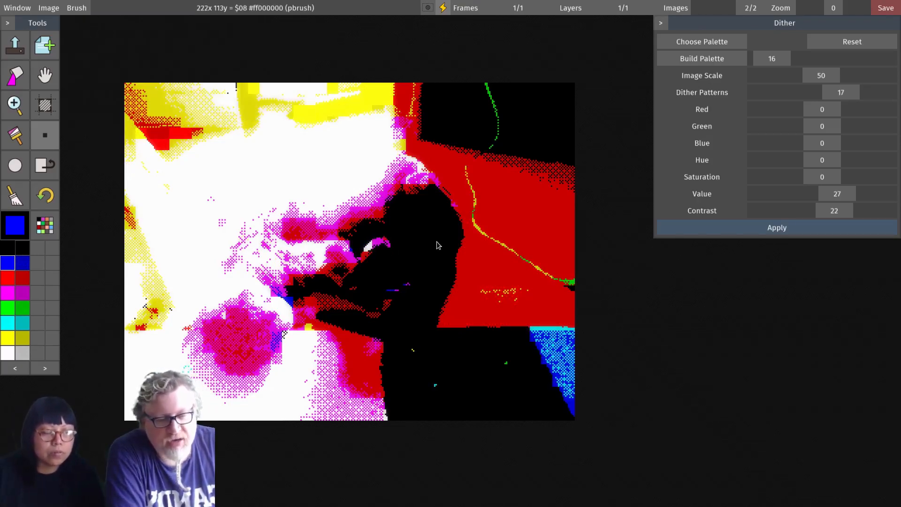
Set Contrast to -83 and Value to 22 for the ZXSpectrum-dithered photo with its attribute cells in close view.
mouse_move(455, 282)
left_mouse_down()
mouse_move(431, 292)
mouse_move(455, 284)
mouse_move(446, 273)
left_mouse_up()
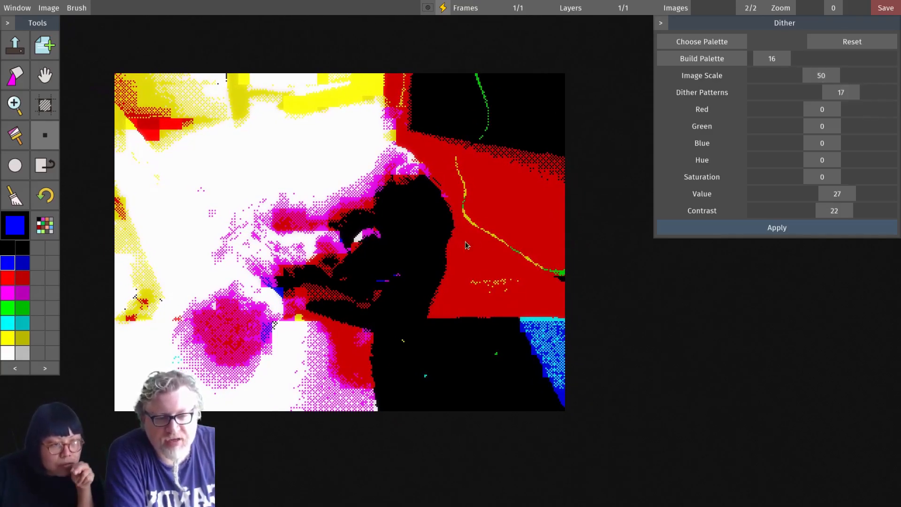
scroll(406, 269, "up", 2)
scroll(406, 265, "up", 1)
left_click_drag(313, 182, 438, 269)
left_click_drag(187, 197, 427, 281)
left_click_drag(419, 247, 408, 276)
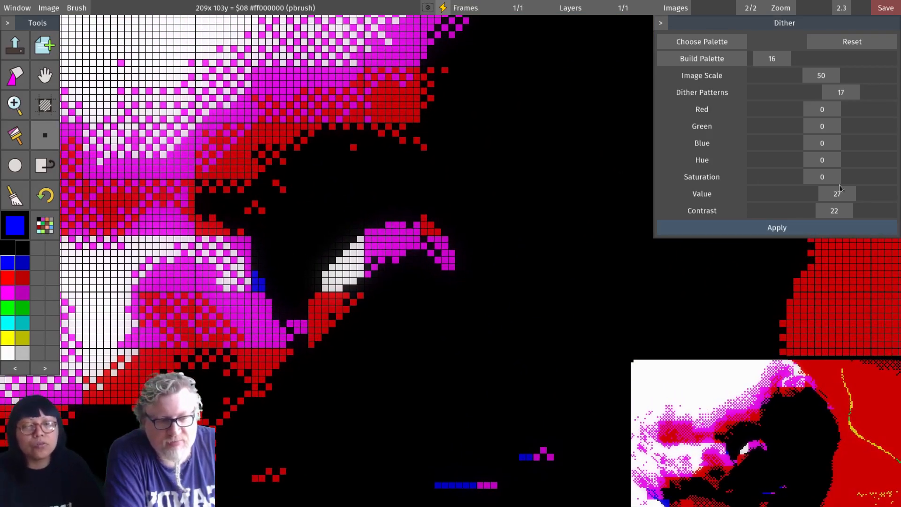
left_click_drag(840, 212, 791, 198)
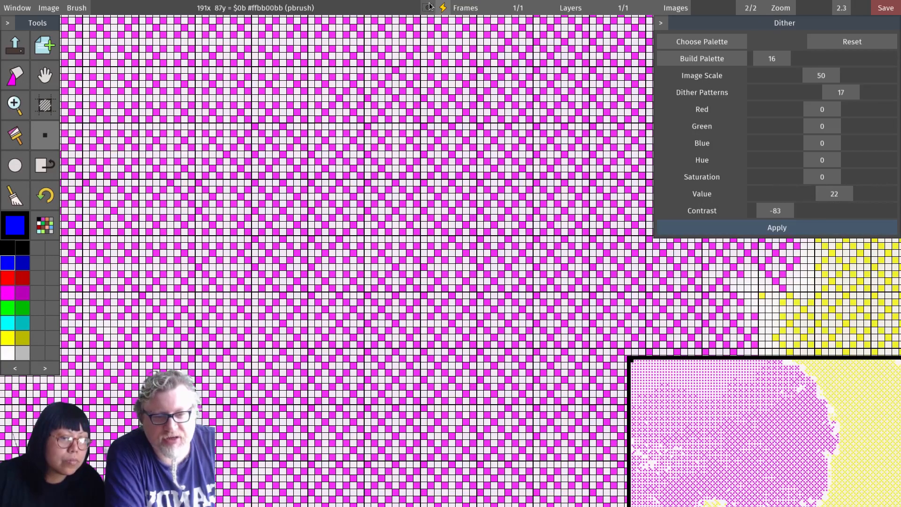
Set the photo's Contrast to -2 with automatic processing off, and turn automatic processing back on.
left_click(443, 7)
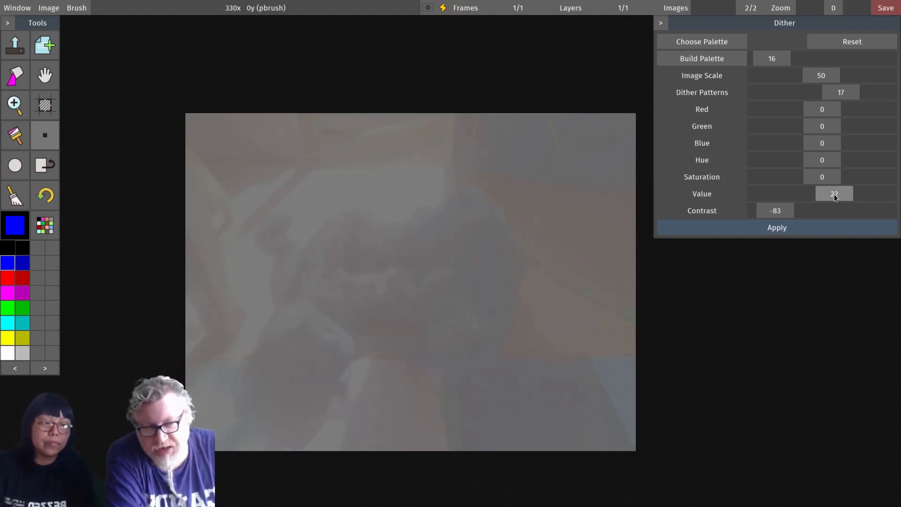
left_click_drag(783, 213, 829, 216)
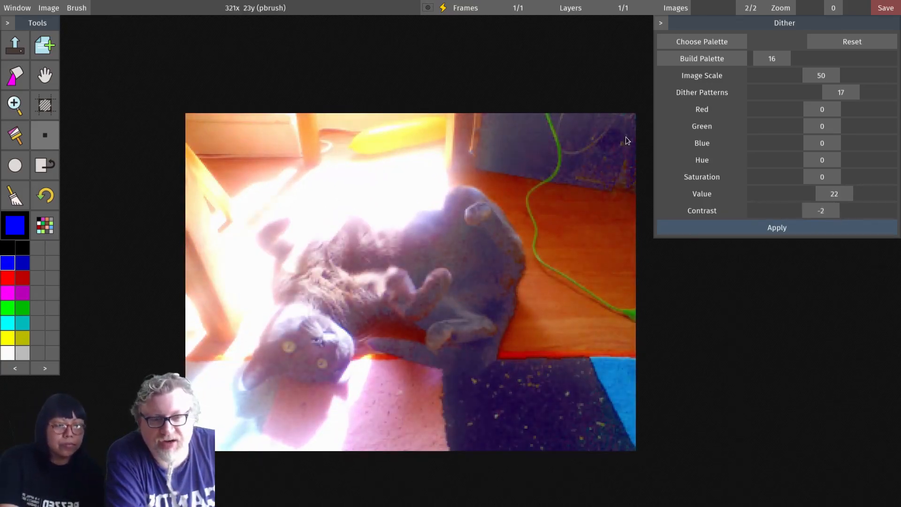
left_click(431, 4)
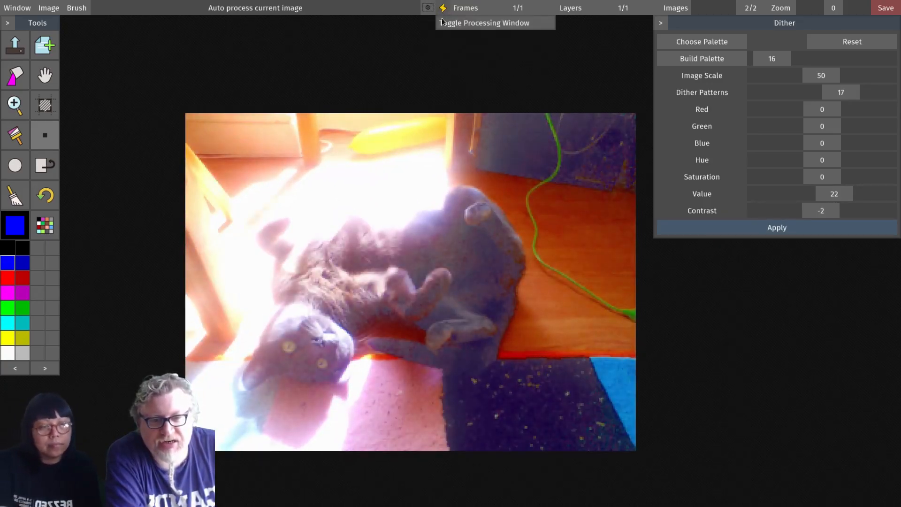
left_click(443, 7)
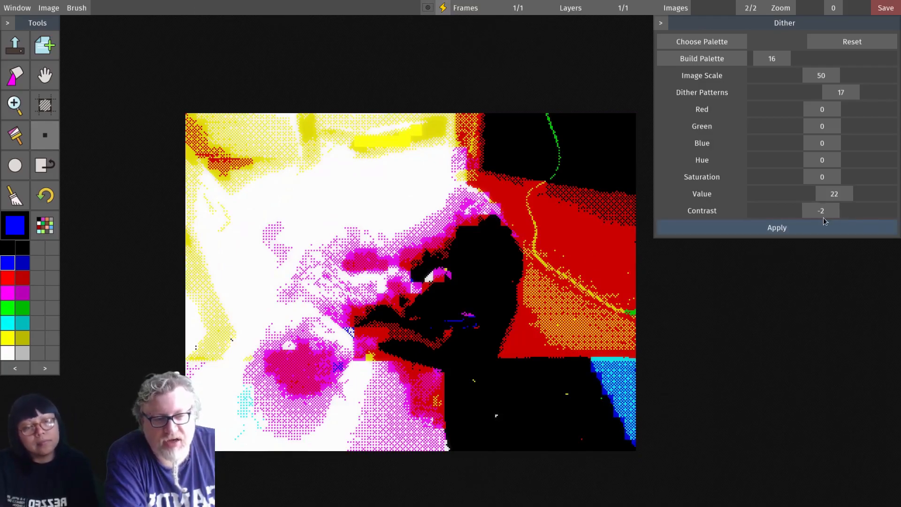
Set Contrast to 29 and Value to -12 for the cat photo, and apply the dither.
mouse_move(823, 213)
left_mouse_down()
mouse_move(842, 214)
mouse_move(820, 202)
left_mouse_up()
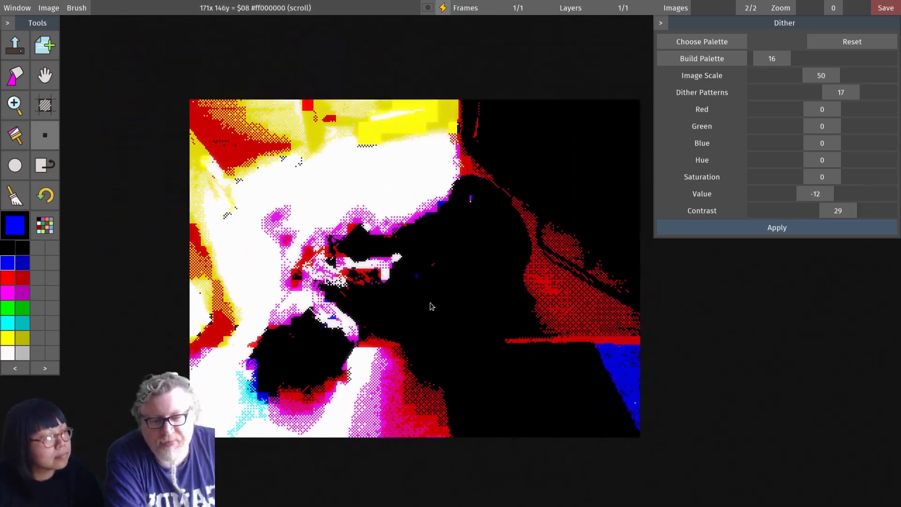
left_click_drag(430, 303, 388, 238)
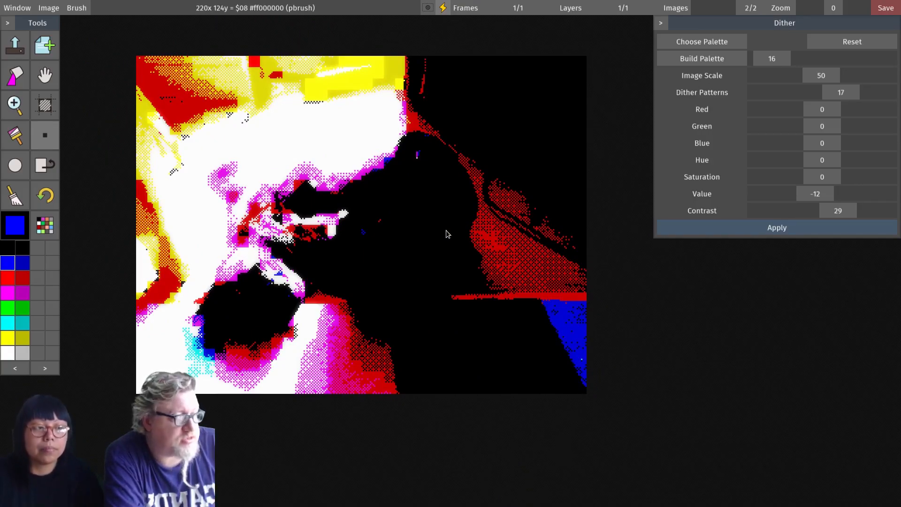
left_click(790, 229)
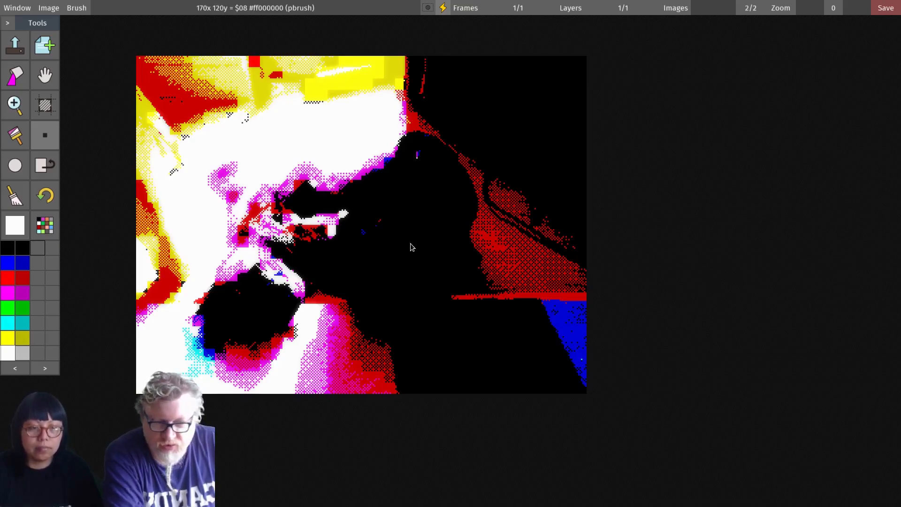
Pick bright cyan from the palette and paint freehand curves on the cat's black body with automatic processing on.
left_click(9, 329)
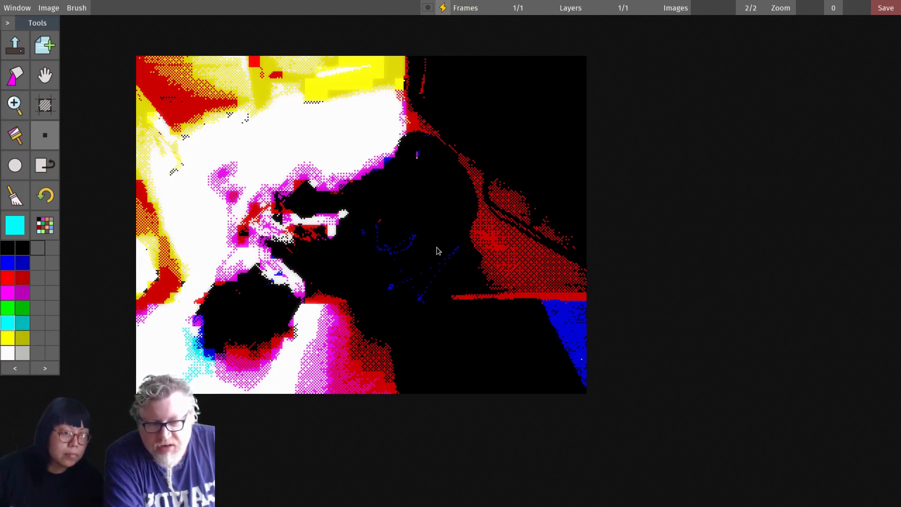
left_click_drag(386, 252, 438, 227)
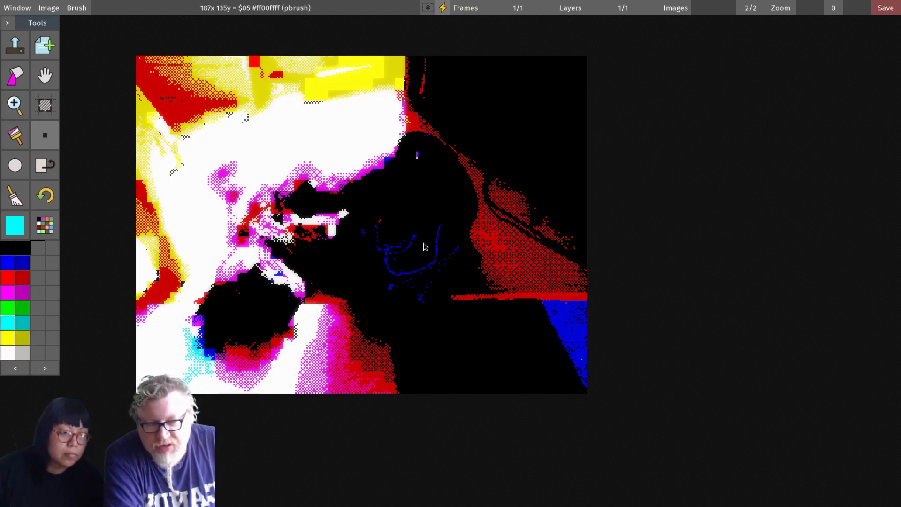
left_click_drag(412, 267, 427, 234)
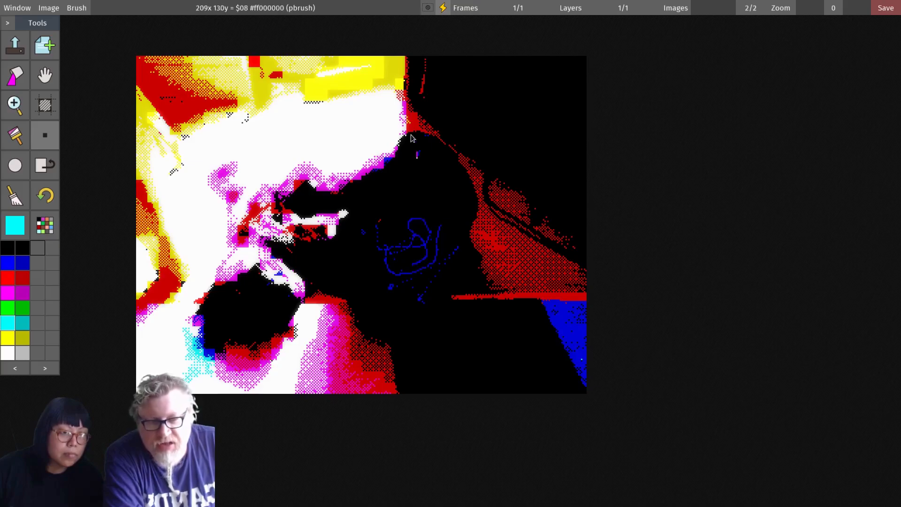
Turn automatic processing off and paint a larger cyan outline around the curves on the cat's body.
left_click(442, 8)
left_click(443, 8)
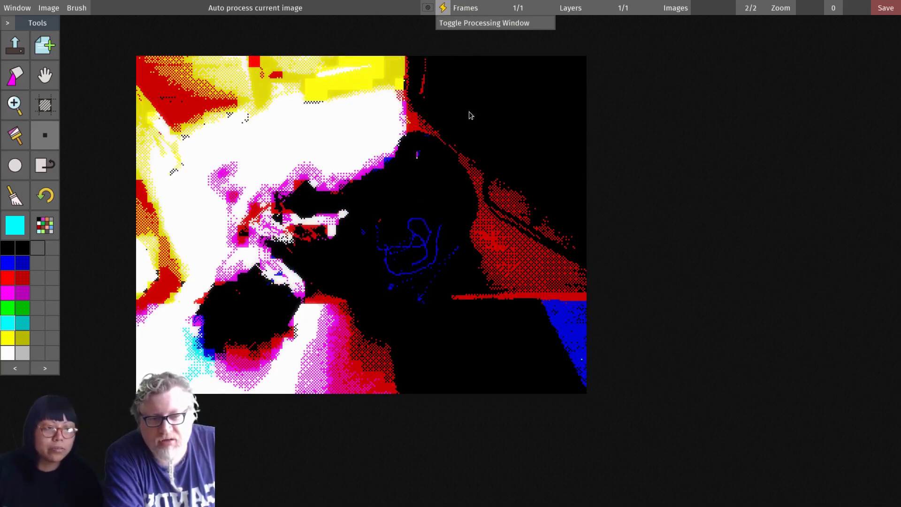
left_click(443, 9)
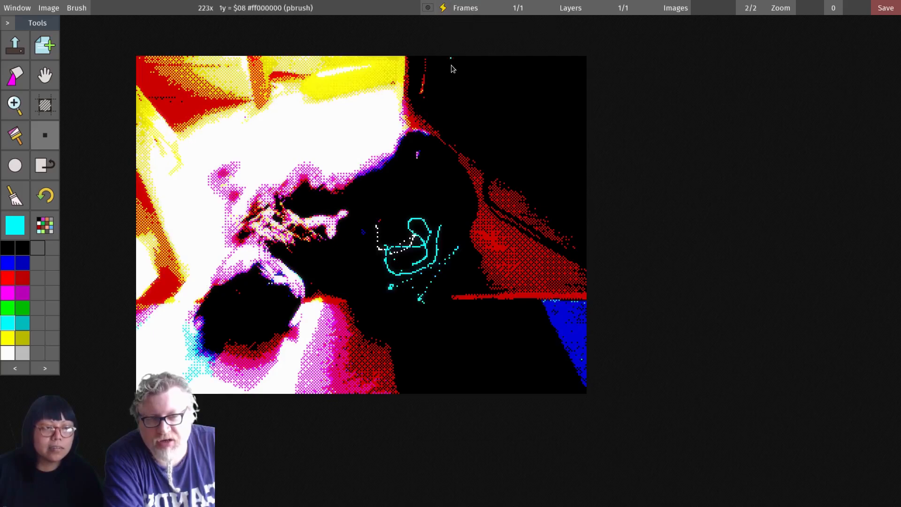
mouse_move(428, 287)
left_mouse_down()
mouse_move(420, 334)
mouse_move(383, 305)
mouse_move(368, 275)
mouse_move(382, 235)
mouse_move(439, 200)
left_mouse_up()
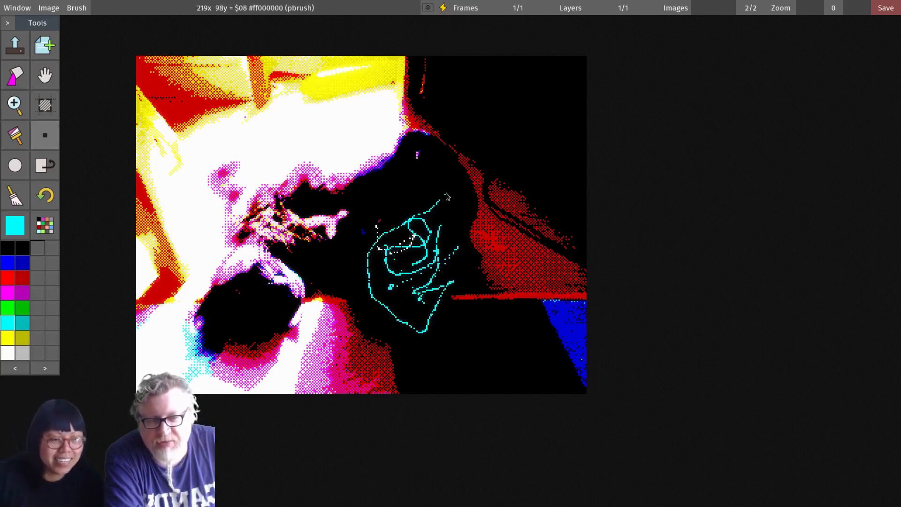
Turn automatic processing on and paint a cyan line and a dense cluster of pixels beside the scribbles in close view.
left_click(443, 8)
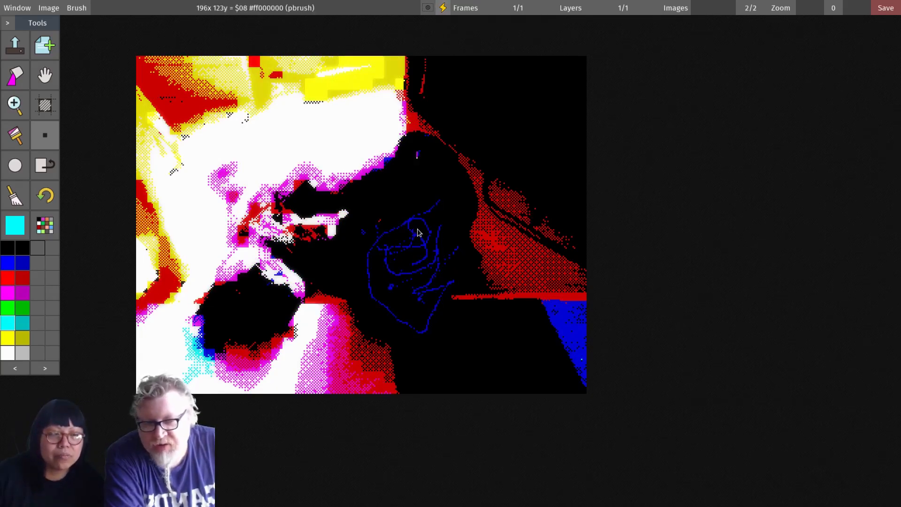
scroll(412, 259, "up", 3)
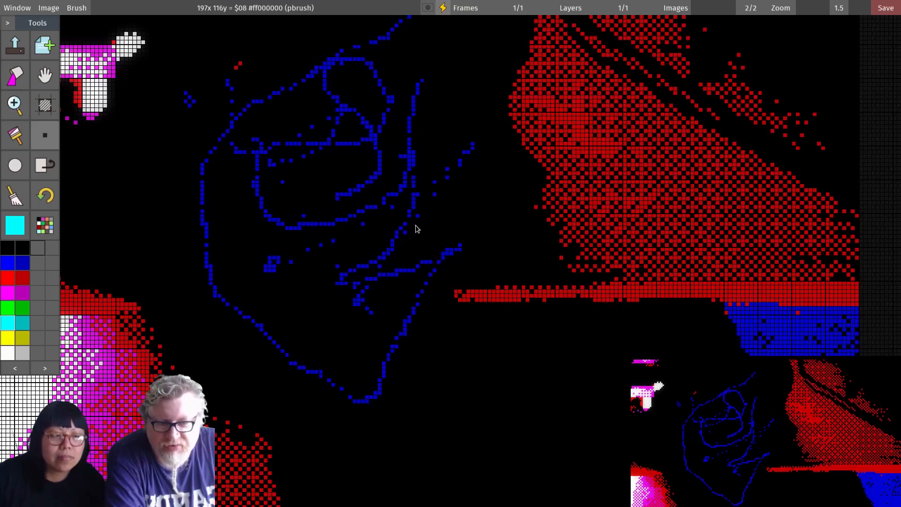
scroll(483, 174, "up", 2)
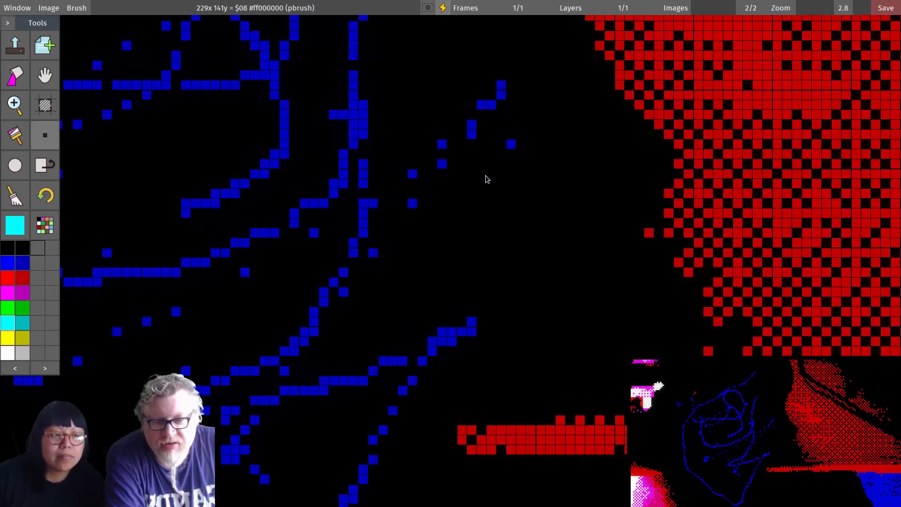
left_click_drag(550, 299, 463, 105)
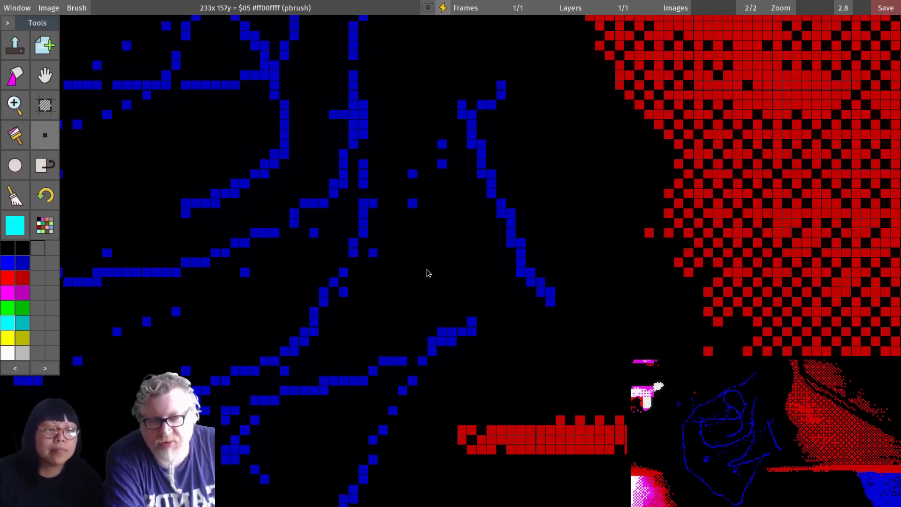
left_click(452, 223)
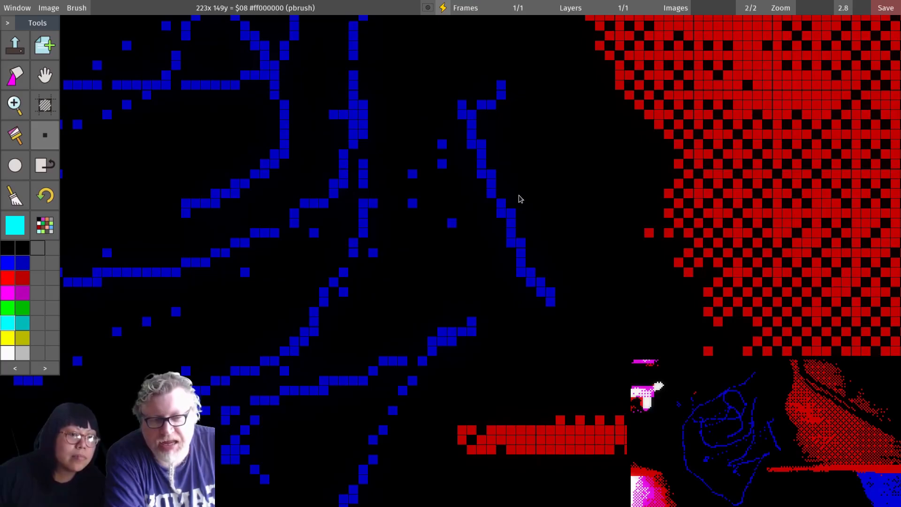
left_click(510, 229)
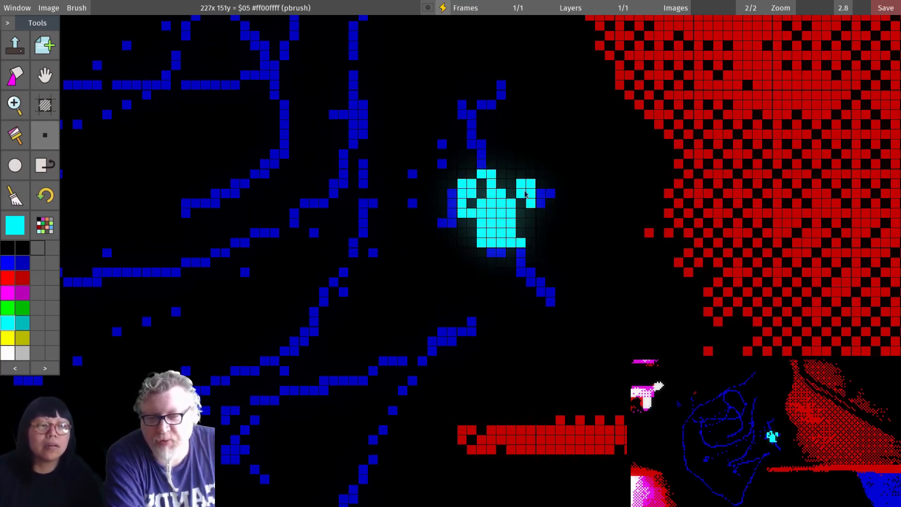
left_click_drag(520, 222, 530, 232)
left_click(451, 125)
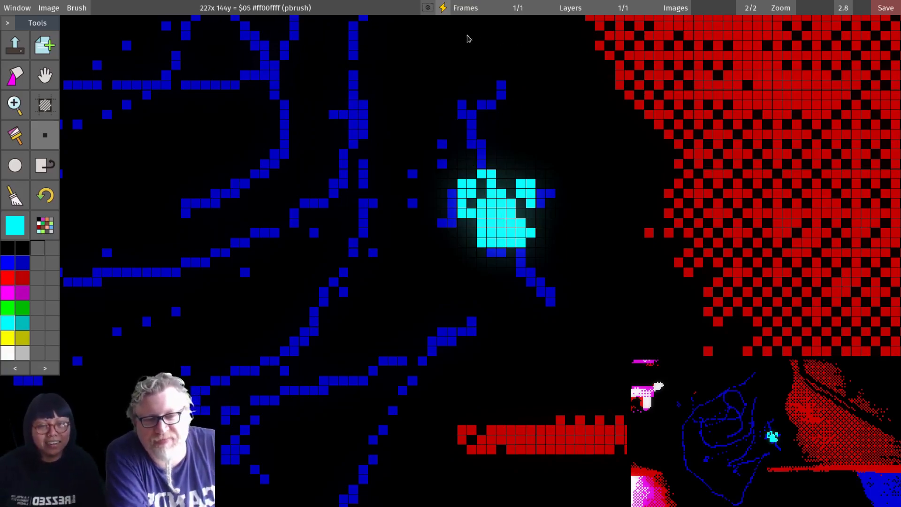
Turn automatic processing off and compare the unrestricted colours across the whole picture.
left_click(443, 8)
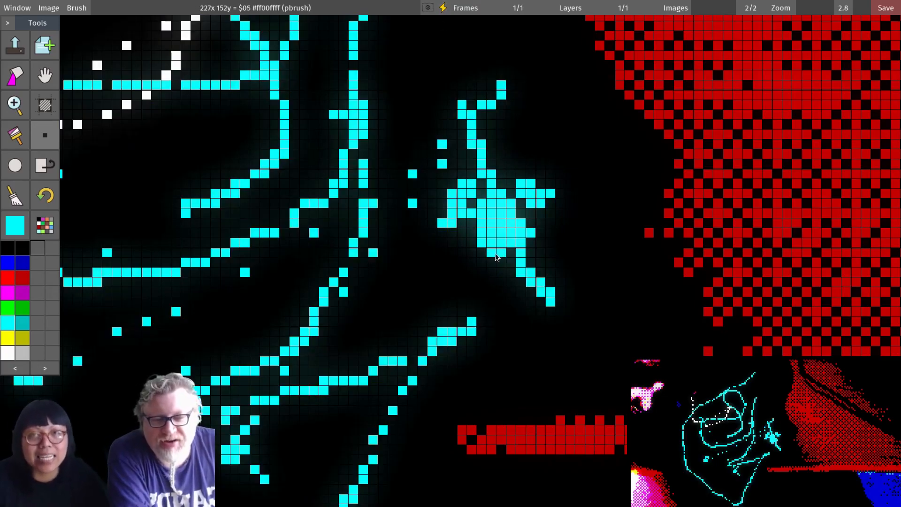
left_click(805, 450)
scroll(805, 450, "down", 4)
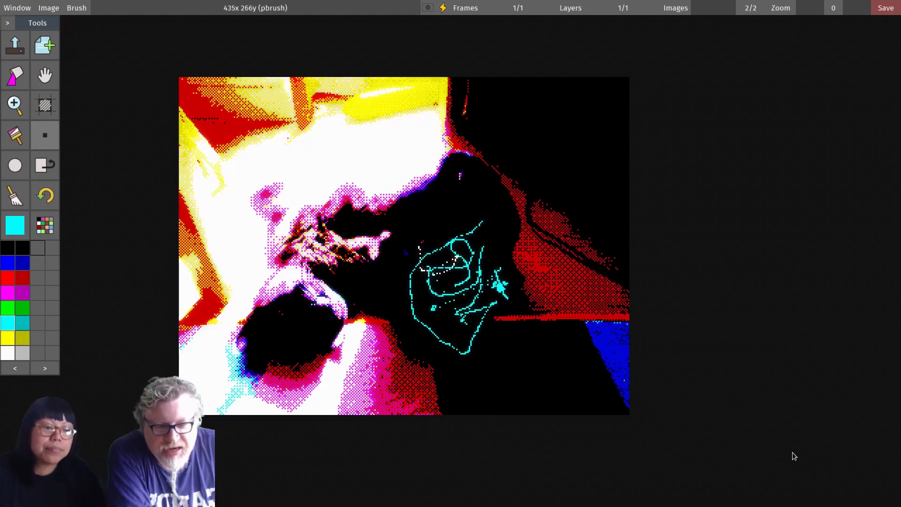
Paint more cyan strokes around and inside the scribble on the black area with automatic processing off.
scroll(793, 453, "up", 1)
left_click_drag(796, 452, 842, 475)
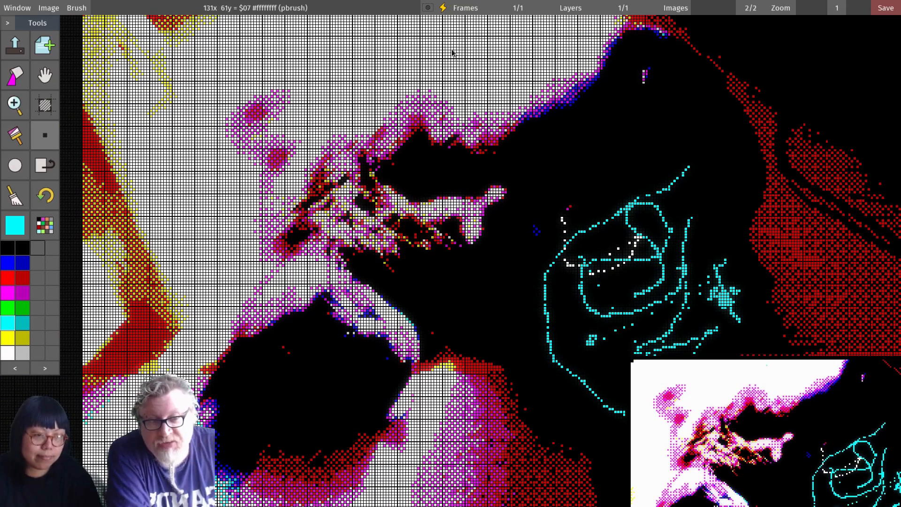
left_click_drag(793, 447, 759, 409)
mouse_move(428, 161)
left_mouse_down()
mouse_move(514, 220)
mouse_move(543, 287)
mouse_move(517, 290)
left_mouse_up()
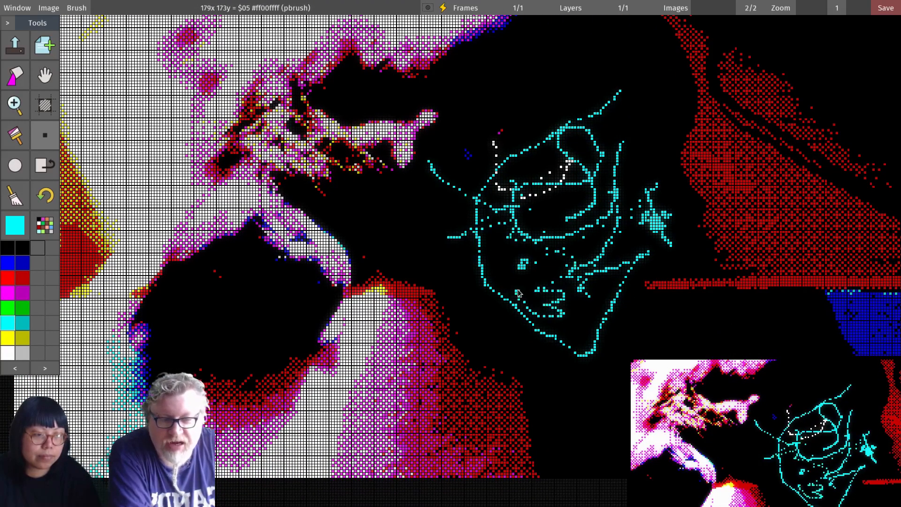
Undo all the cyan brush strokes, returning to the freshly dithered ZXSpectrum photo.
key("ctrl+z")
key("ctrl+z")
key("ctrl+z")
key("ctrl+z")
key("ctrl+z")
key("ctrl+z")
key("ctrl+z")
key("ctrl+z")
key("ctrl+z")
key("ctrl+z")
key("ctrl+z")
key("ctrl+z")
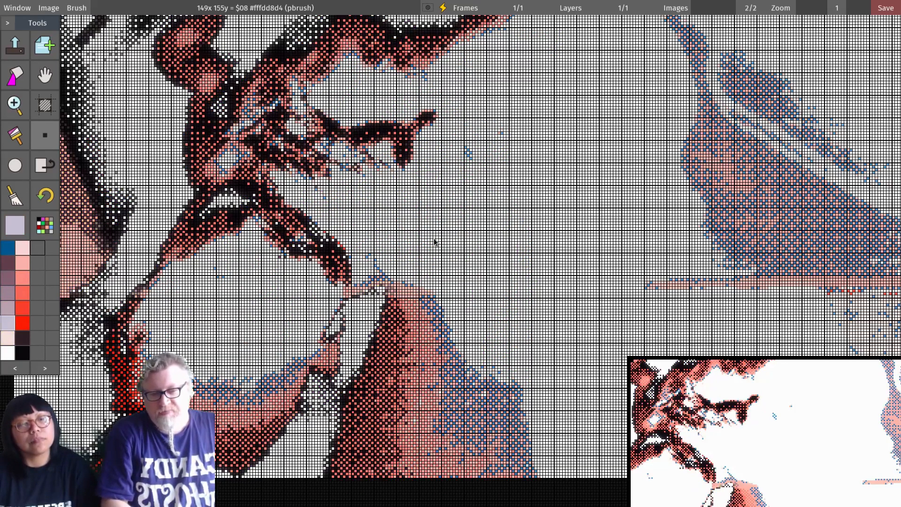
key("ctrl+z")
key("ctrl+z")
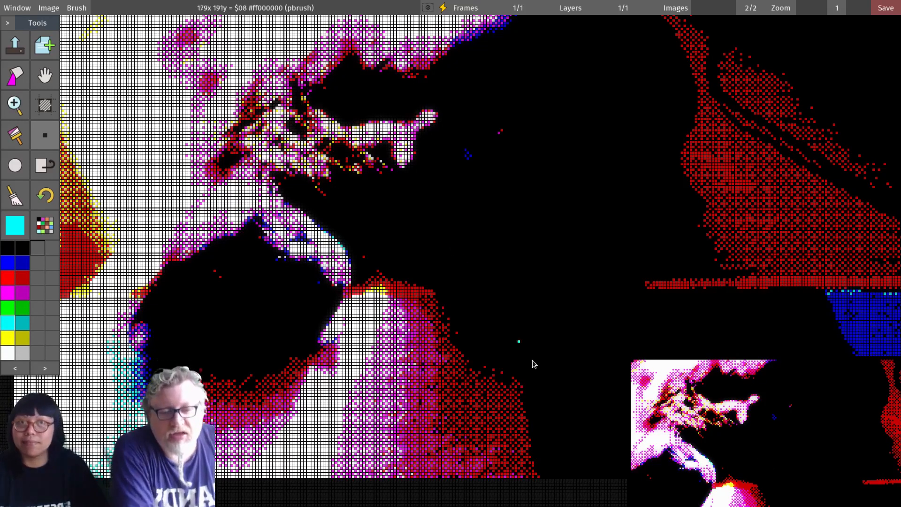
Open the image processing properties for the cat photo and set Attribute Sub to 256.
scroll(787, 424, "up", 2)
scroll(821, 465, "up", 2)
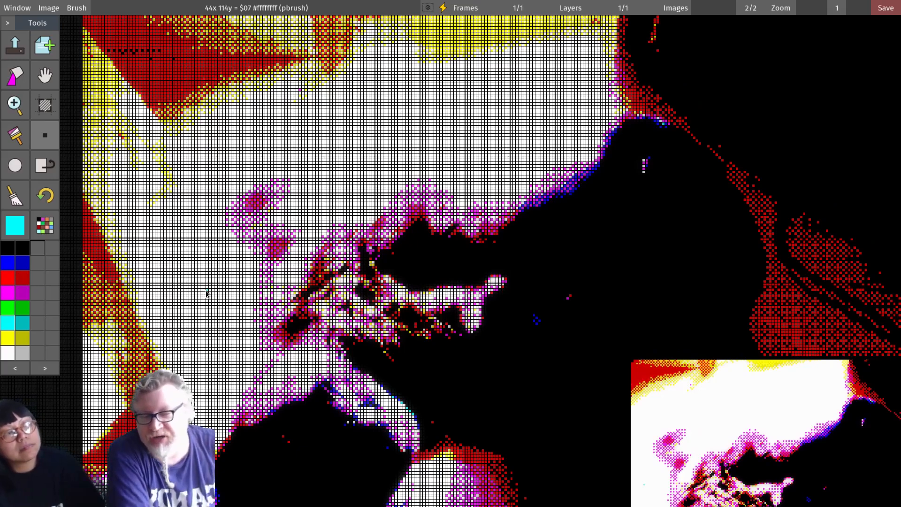
left_click_drag(773, 464, 724, 402)
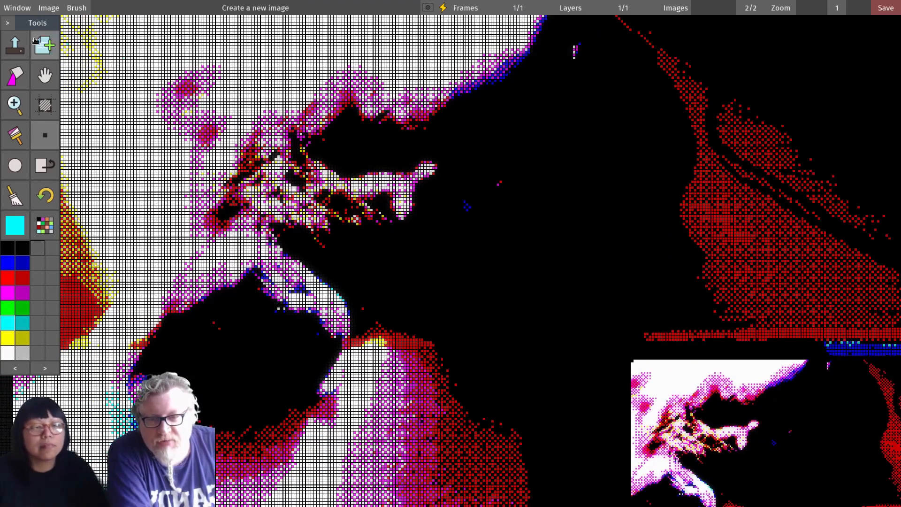
left_click(44, 8)
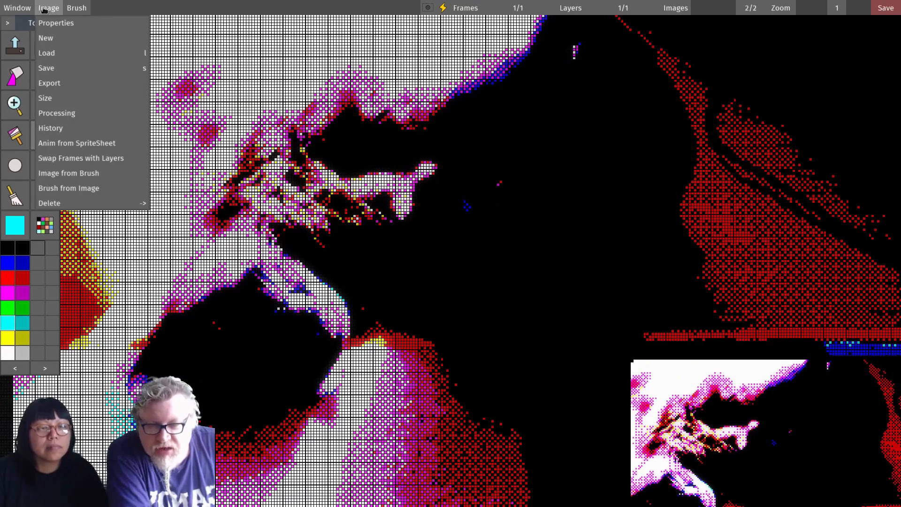
left_click(54, 112)
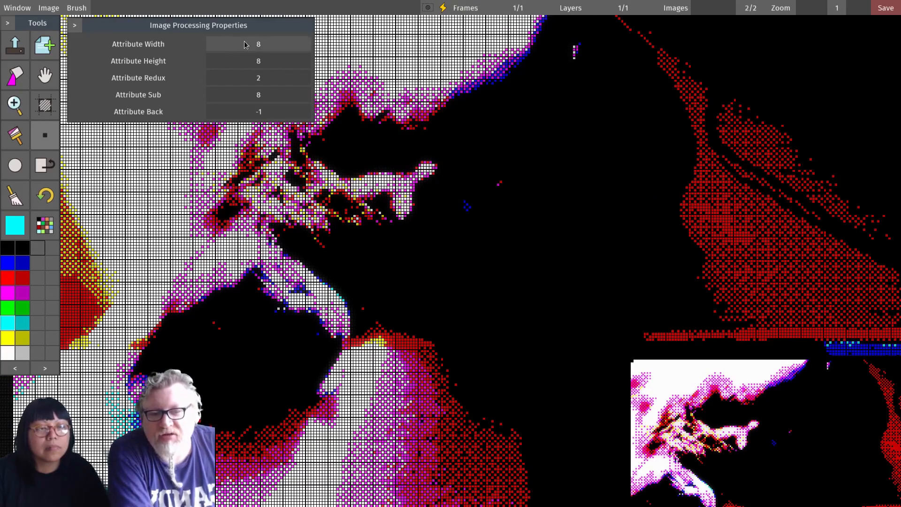
left_click(265, 82)
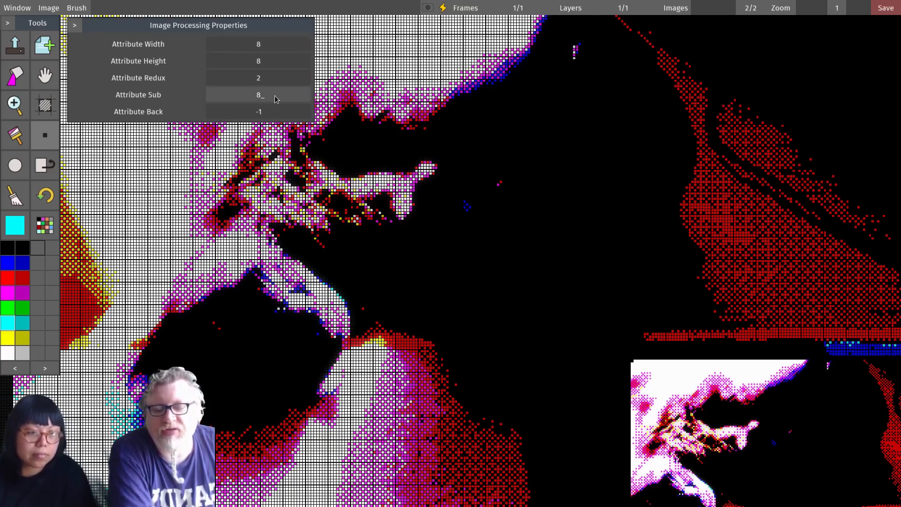
left_click(242, 96)
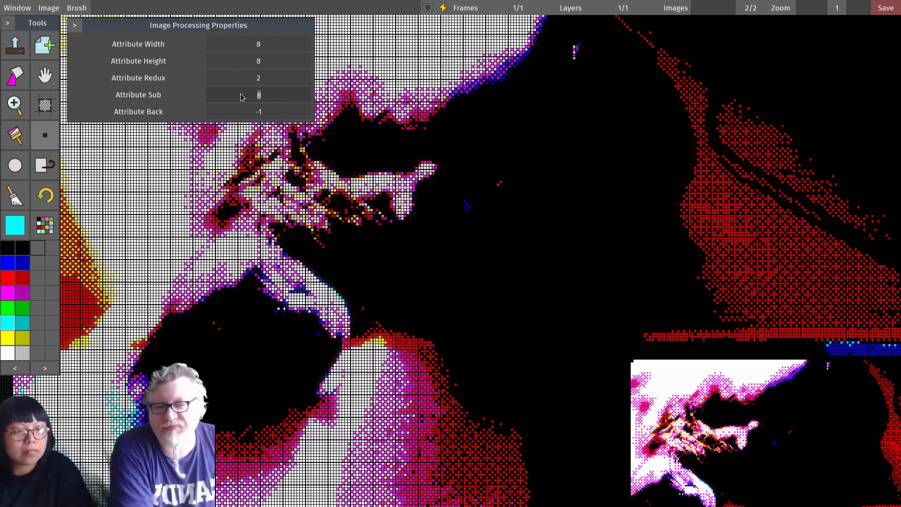
type("256")
key("Return")
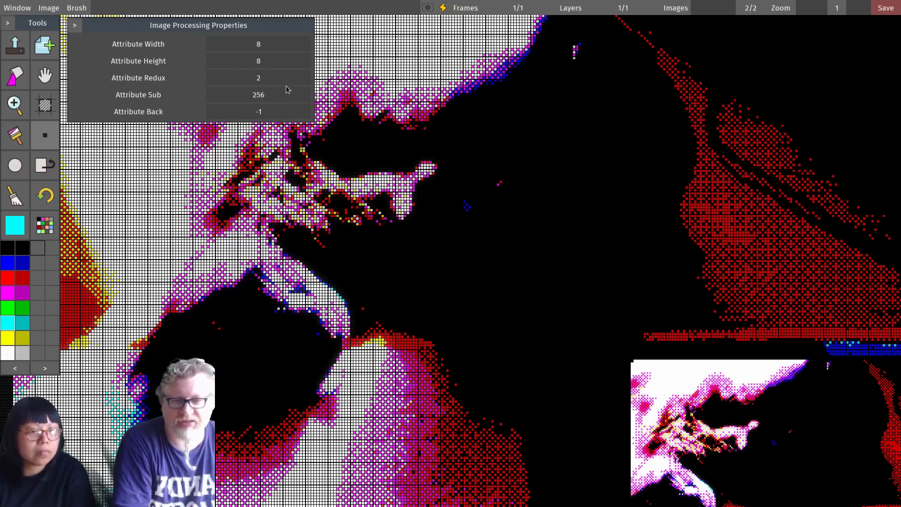
Check the attribute settings of the other open image and close the image processing properties.
key("Page_Up")
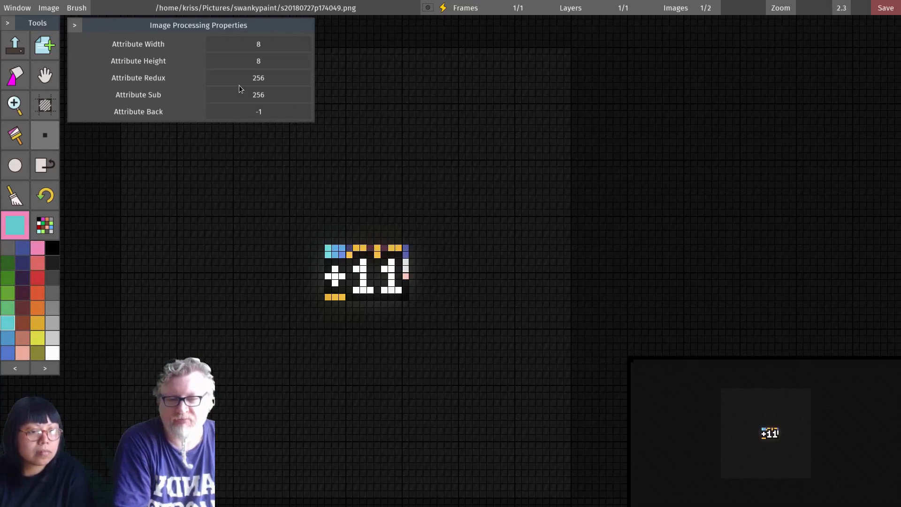
left_click(283, 80)
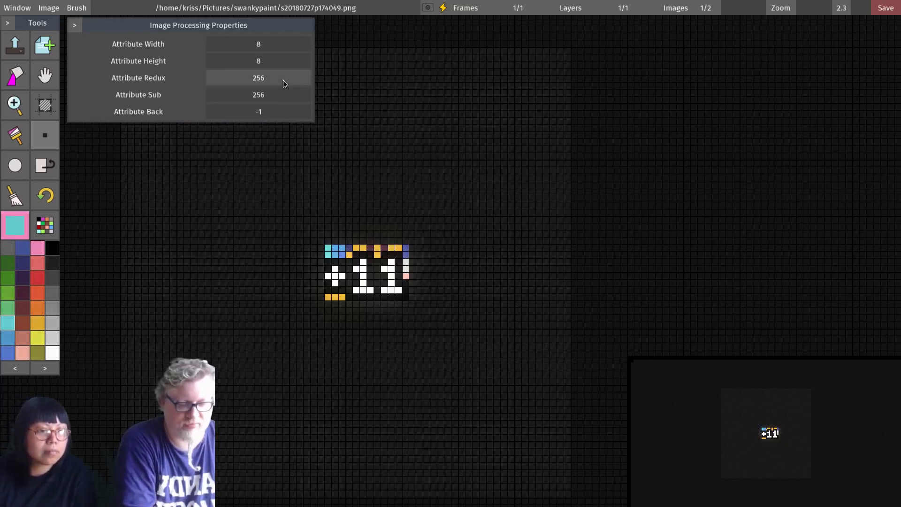
key("Return")
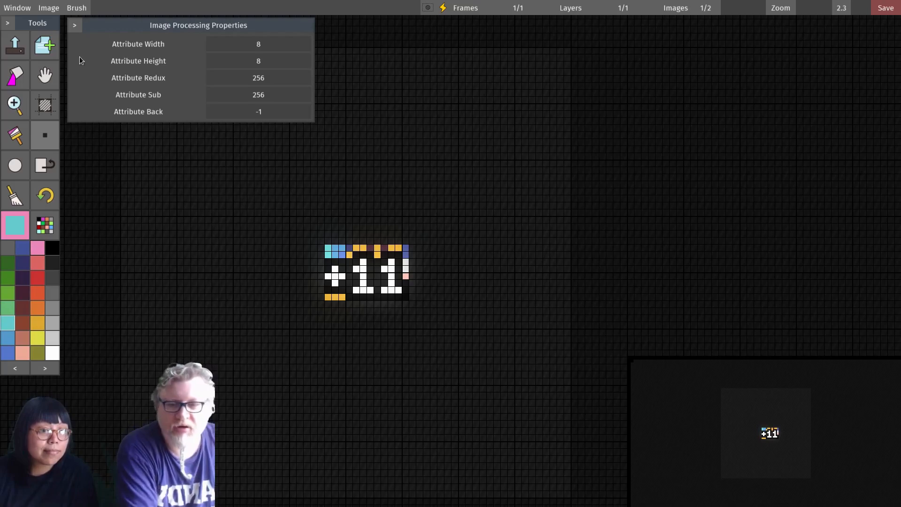
left_click(74, 25)
left_click(94, 26)
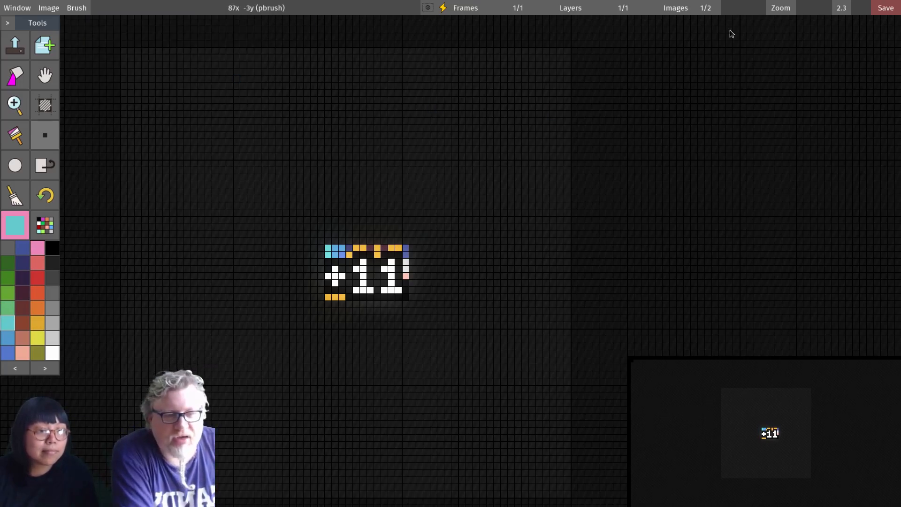
Go back to the dithered cat photo among the open images.
left_click(709, 13)
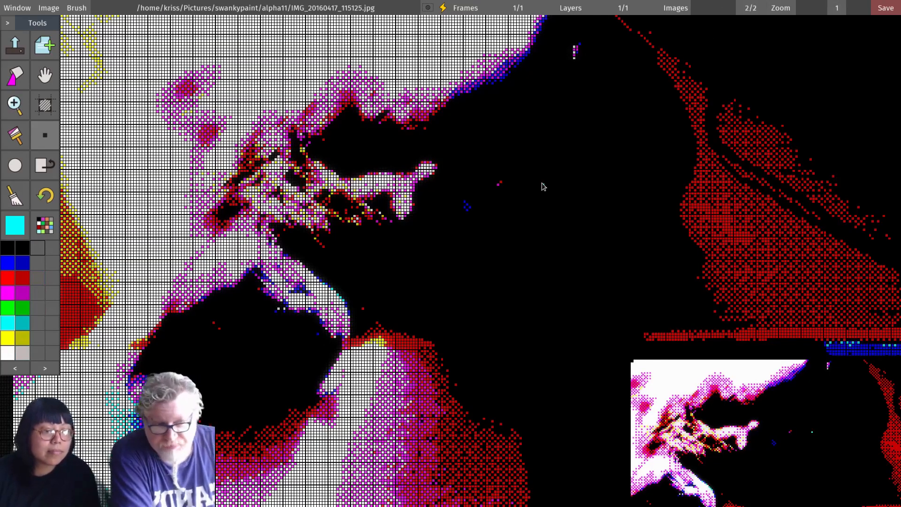
left_click(675, 8)
left_click(678, 41)
left_click(717, 11)
left_click(756, 13)
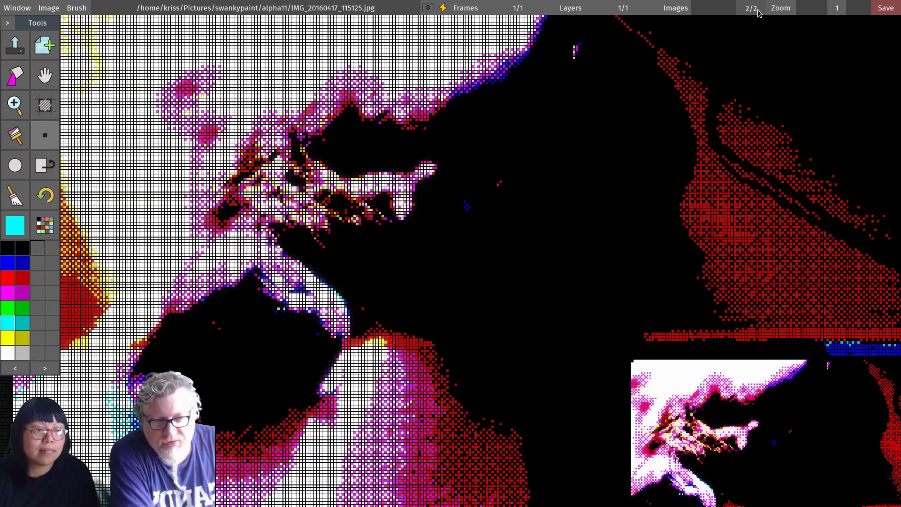
left_click(715, 13)
left_click(708, 12)
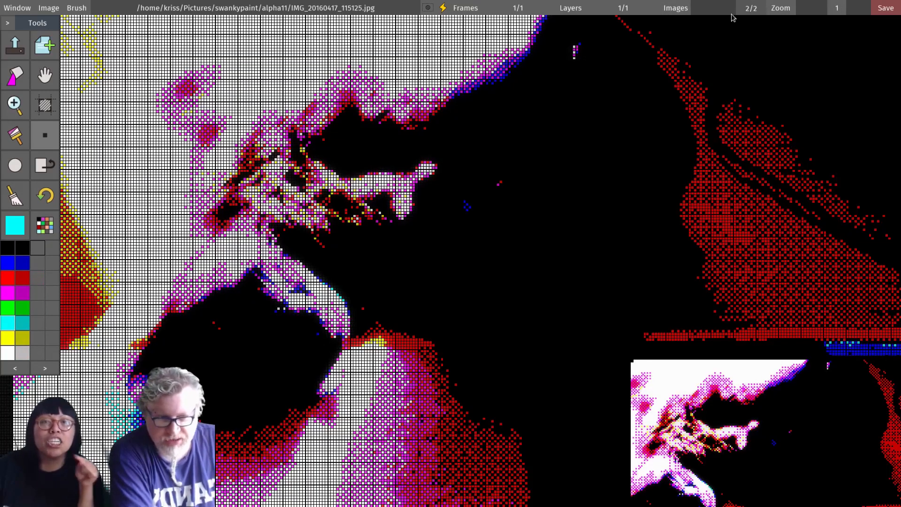
Pick up the rectangular area around the white paw as a custom brush and stamp it on the black area beside it.
scroll(762, 442, "down", 1)
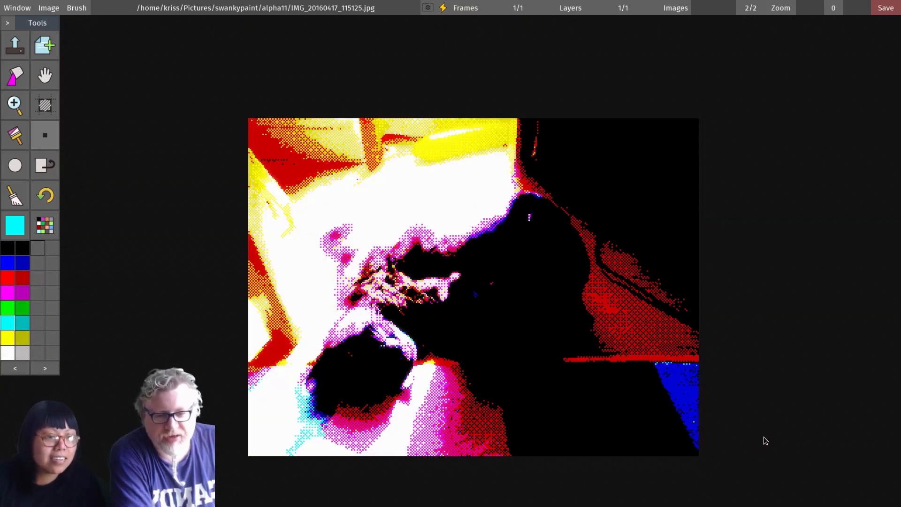
left_click_drag(598, 376, 486, 352)
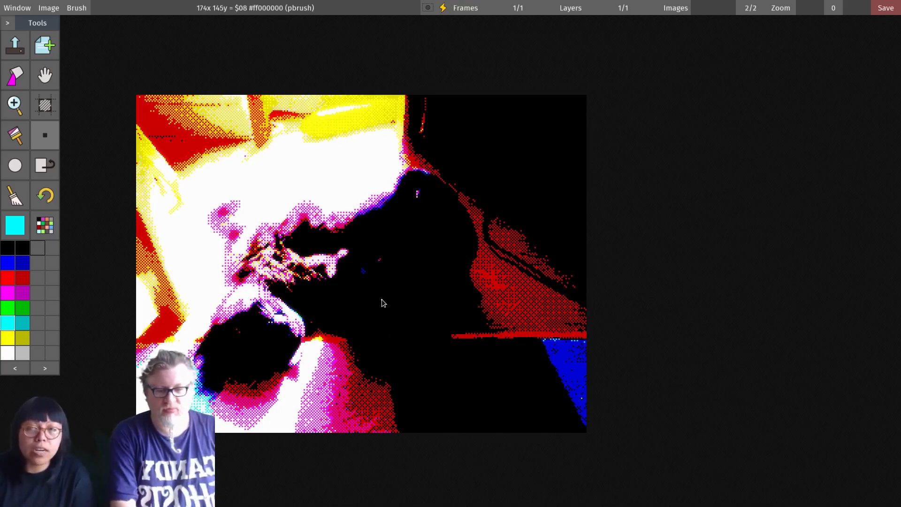
key("b")
left_click_drag(244, 267, 294, 355)
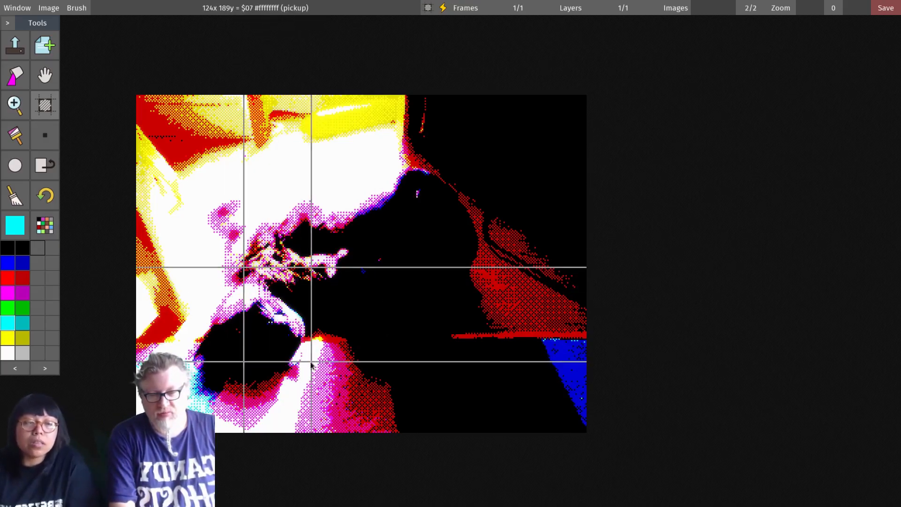
left_click(463, 321)
Flip the paw brush horizontally and vertically between stamps, placing mirrored copies that form a symmetrical ring around the black centre.
key("x")
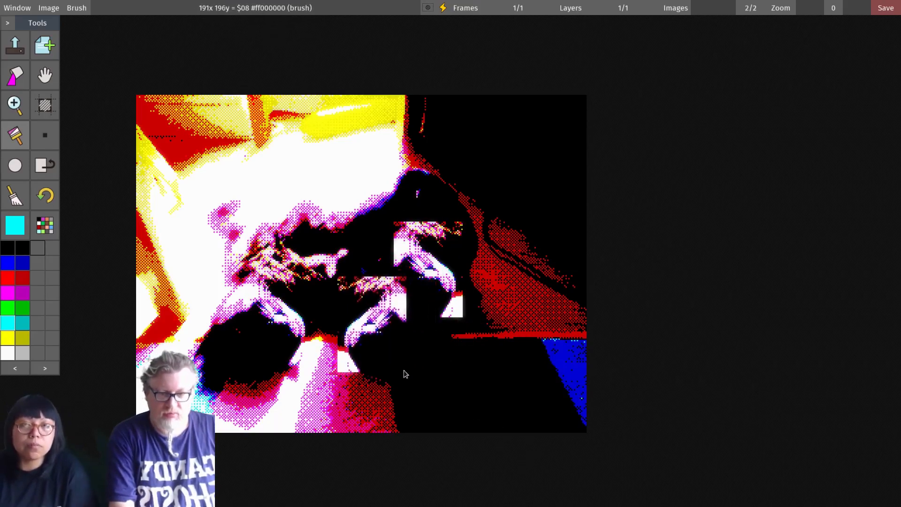
left_click(393, 313)
key("y")
left_click(393, 407)
key("x")
left_click(456, 407)
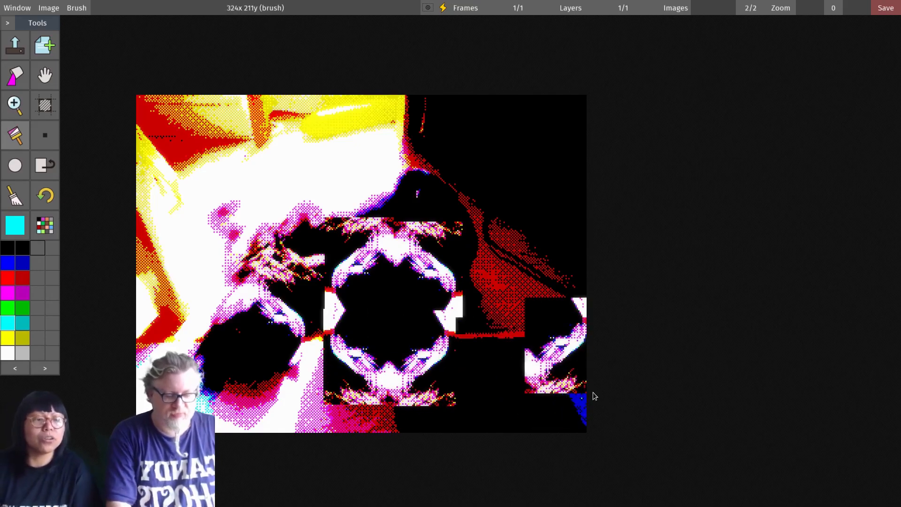
Switch back to the single-pixel brush and scribble cyan lines on the black centre of the mirrored ring.
key("period")
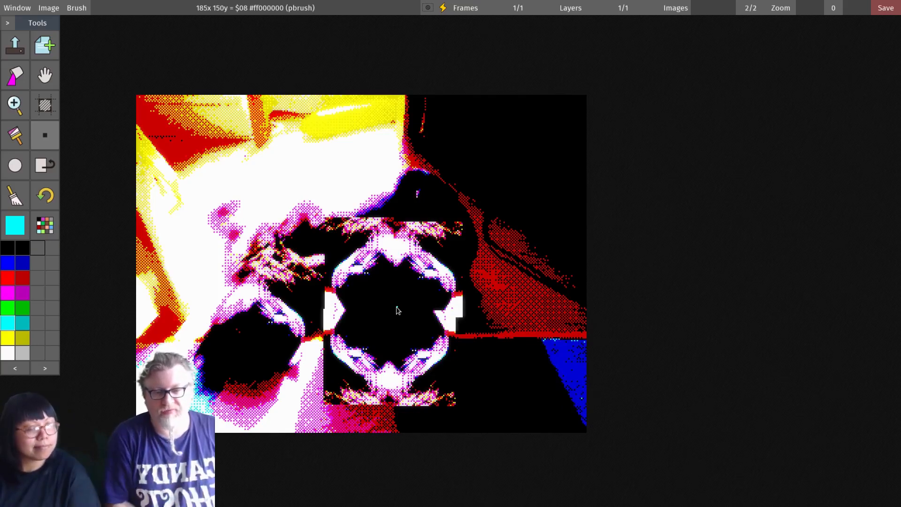
mouse_move(397, 310)
left_mouse_down()
mouse_move(392, 300)
mouse_move(409, 311)
mouse_move(378, 309)
mouse_move(387, 322)
left_mouse_up()
mouse_move(443, 12)
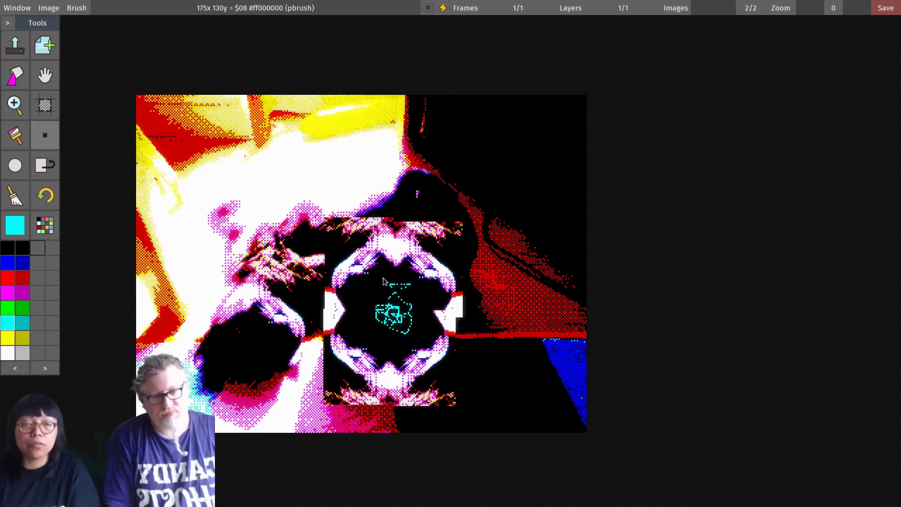
left_click_drag(390, 285, 390, 290)
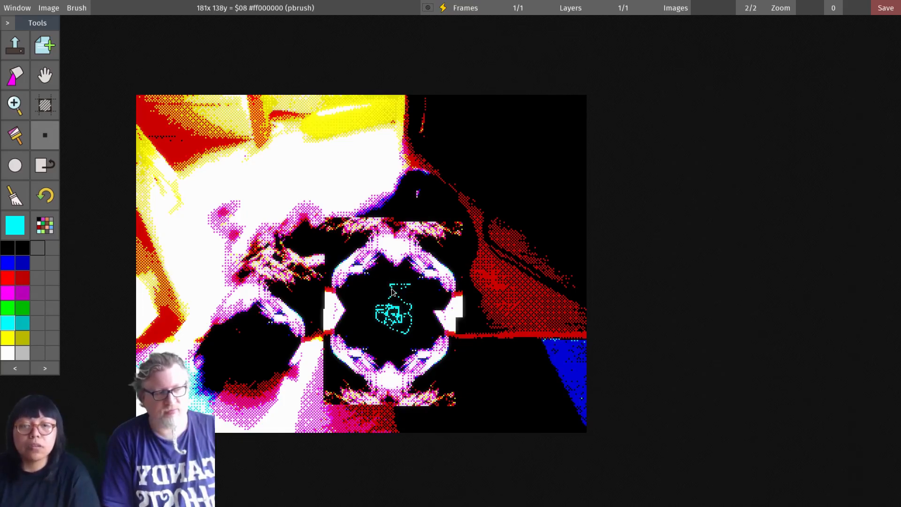